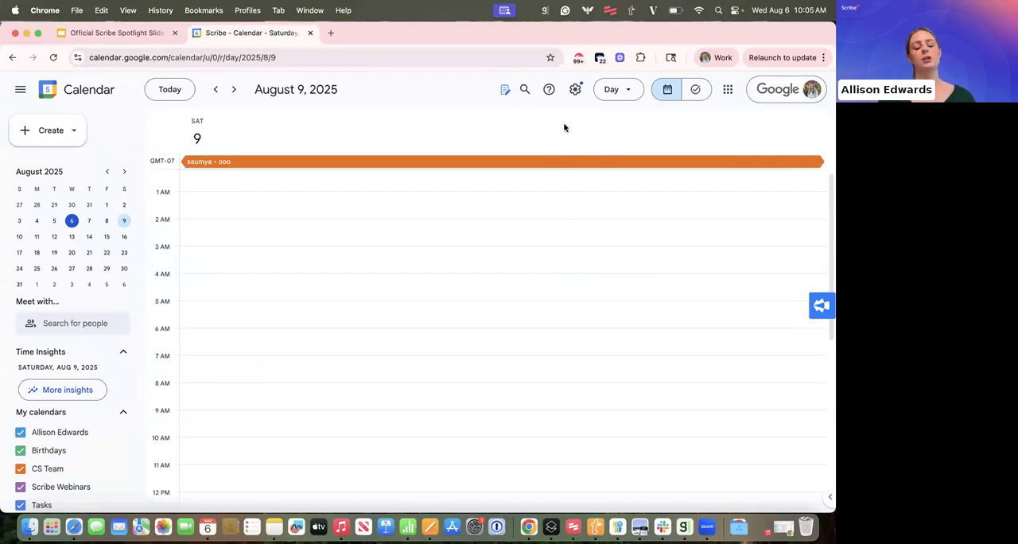
- Start a Scribe capture of the calendar page with voice transcription turned on
click(578, 62)
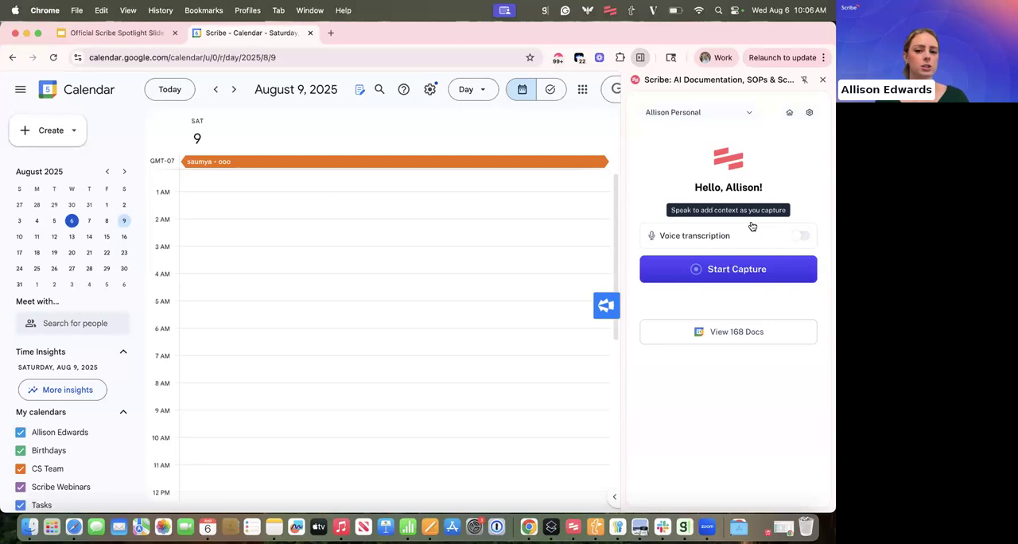
click(800, 237)
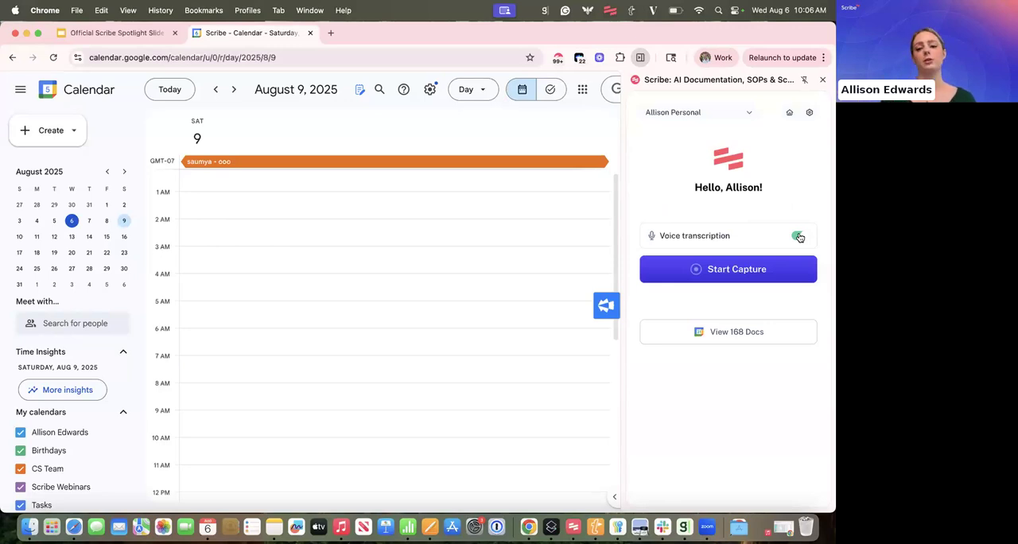
click(749, 272)
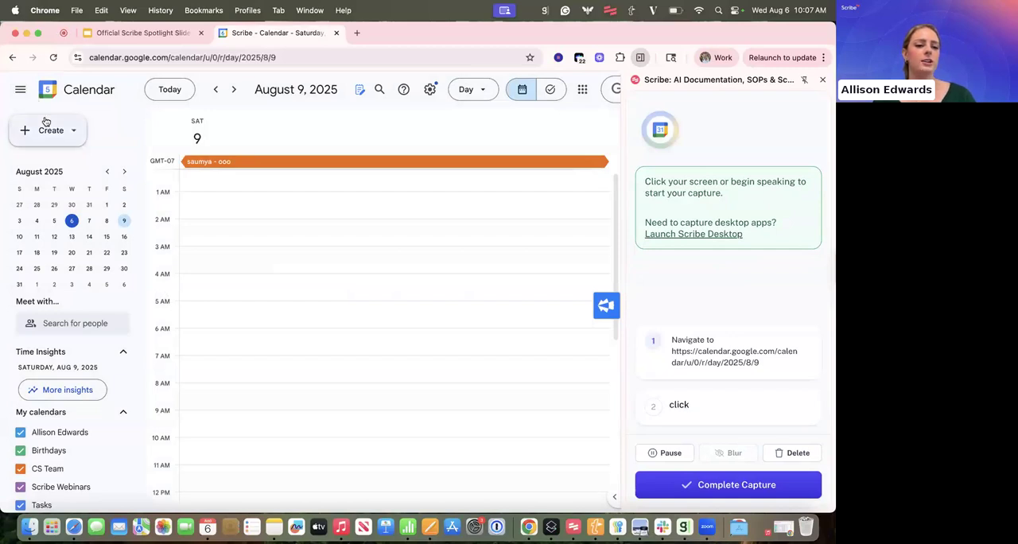
- Create and save a calendar event titled "Book a meeting" on Saturday, August 9, from 10:30am to 11:30am
click(45, 120)
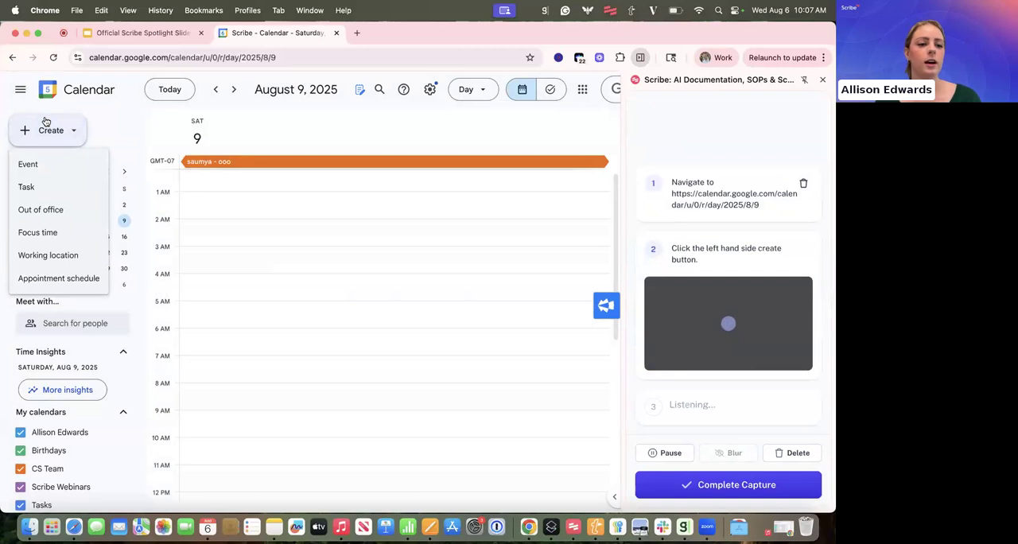
click(28, 164)
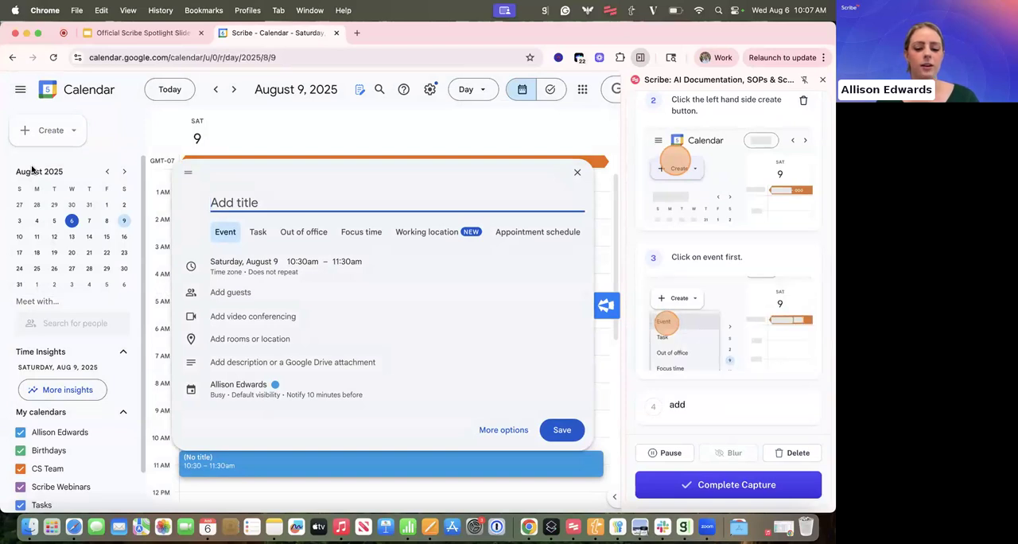
text(Book a meeting)
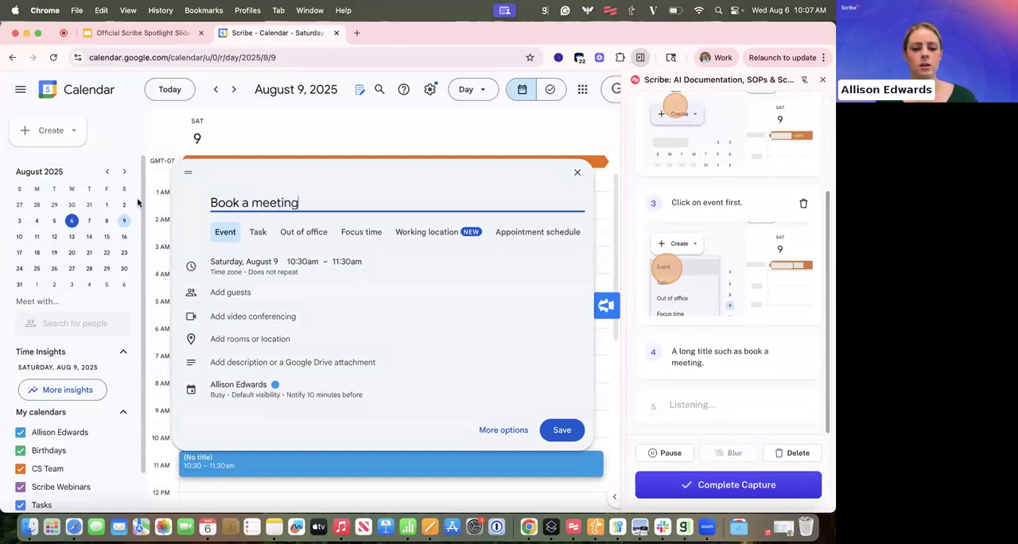
click(557, 435)
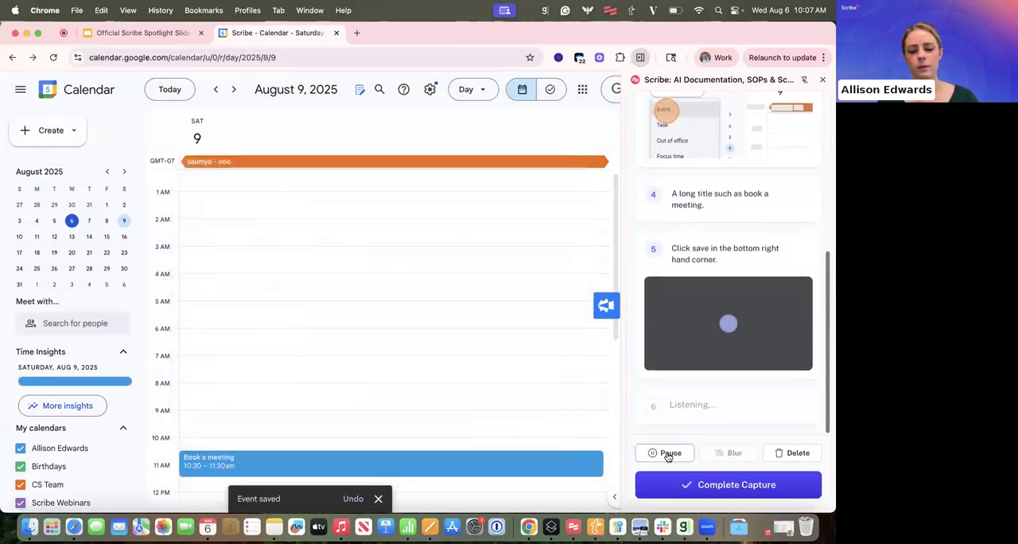
- Pause the capture and delete its steps "Click on event first." and "A long title such as book a meeting."
click(670, 453)
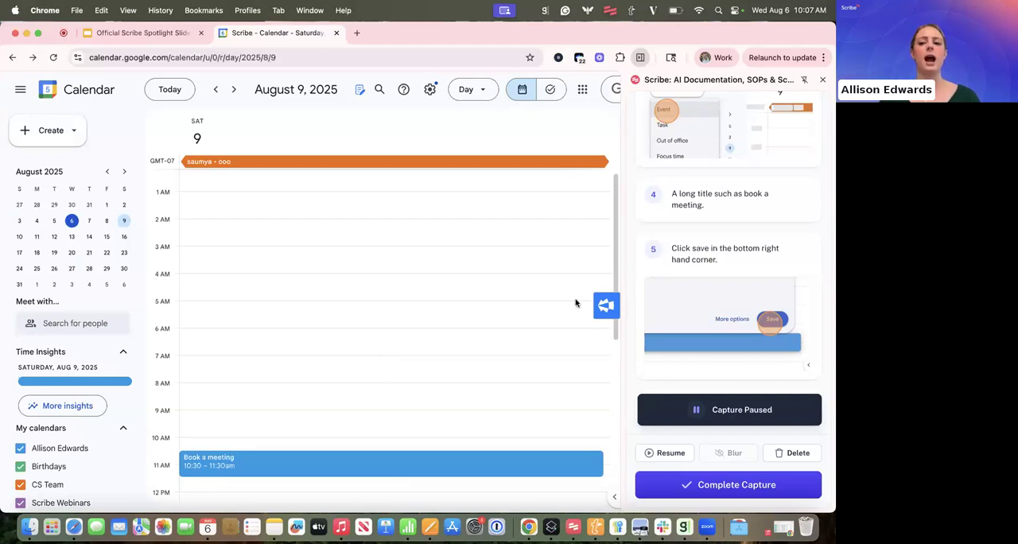
scroll(712, 201, up, 4)
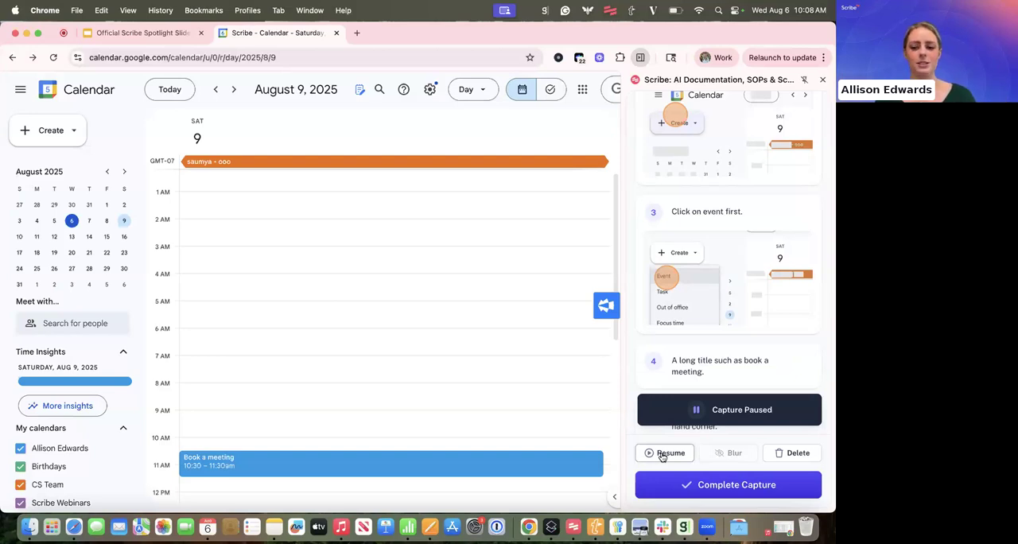
scroll(731, 230, up, 1)
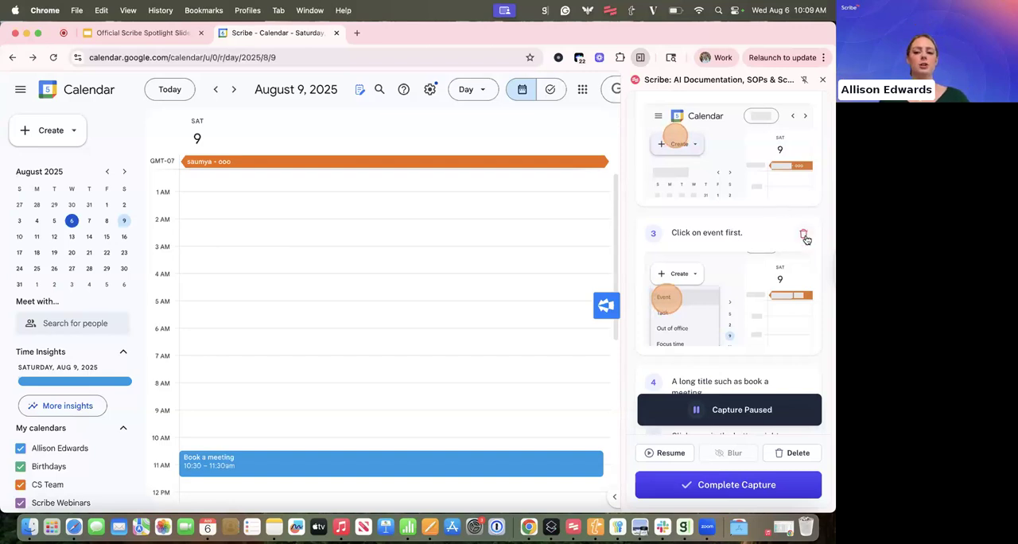
click(804, 235)
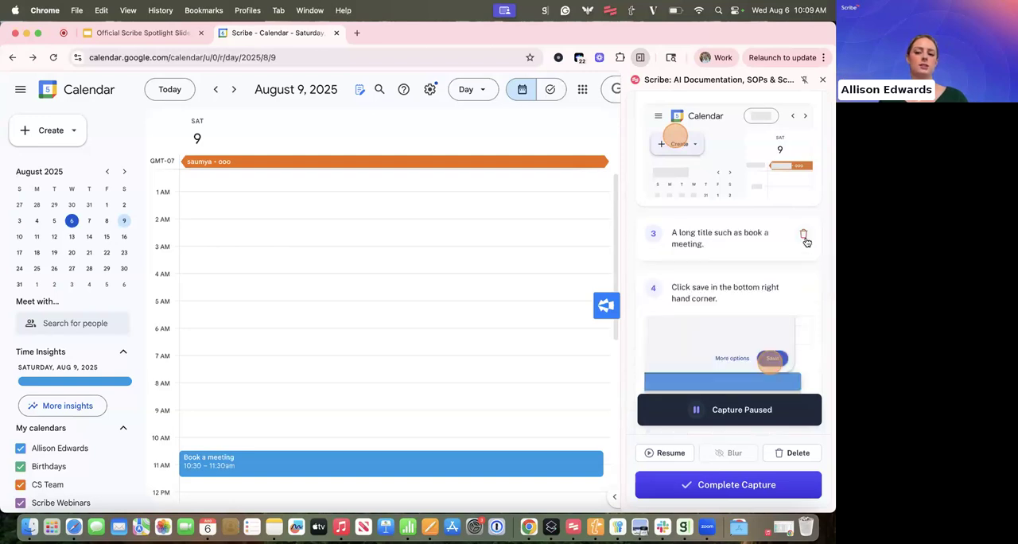
click(804, 237)
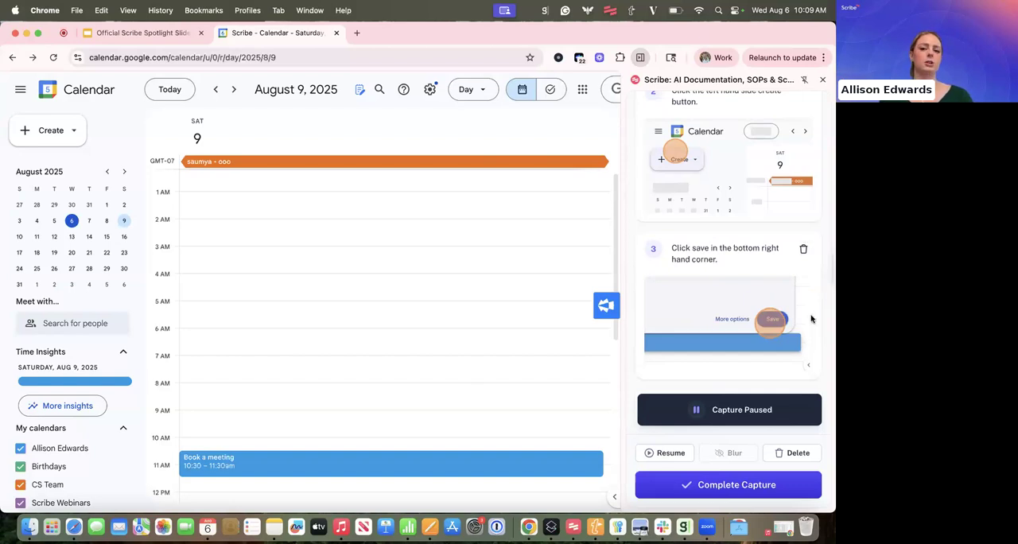
- Discard the whole paused capture
click(796, 451)
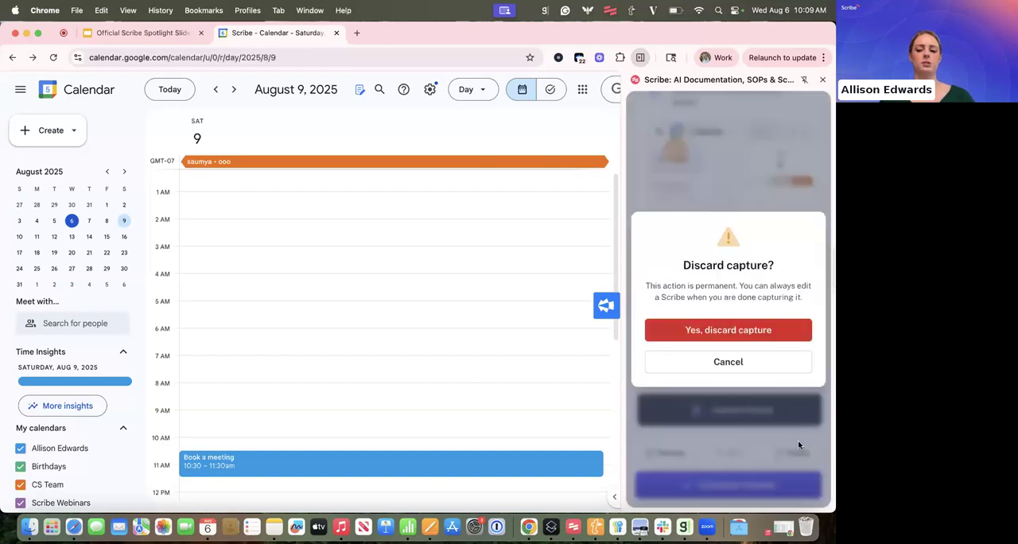
click(776, 338)
- Start a new capture without voice transcription and open its Smart Blur options, then close the Scribe panel
click(578, 58)
click(693, 265)
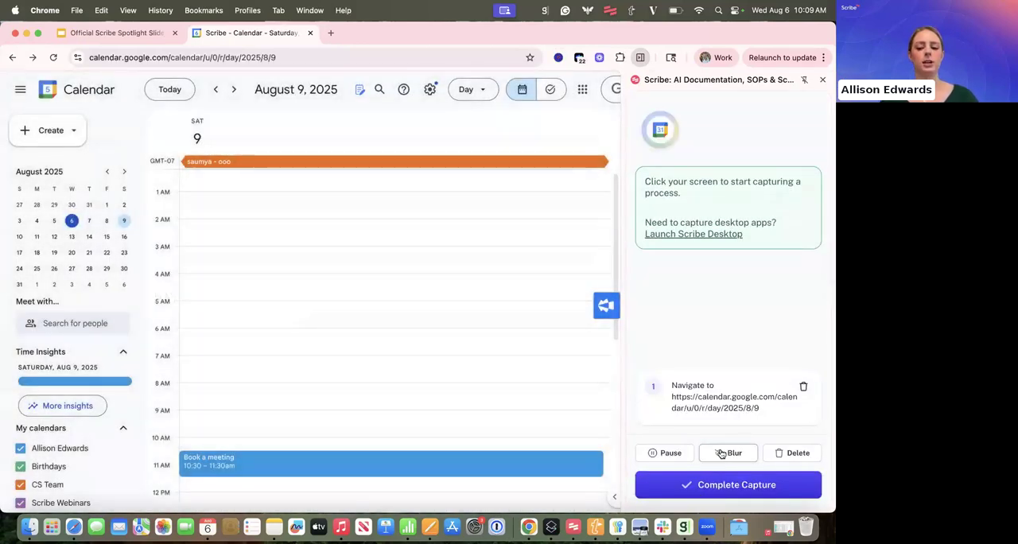
click(721, 453)
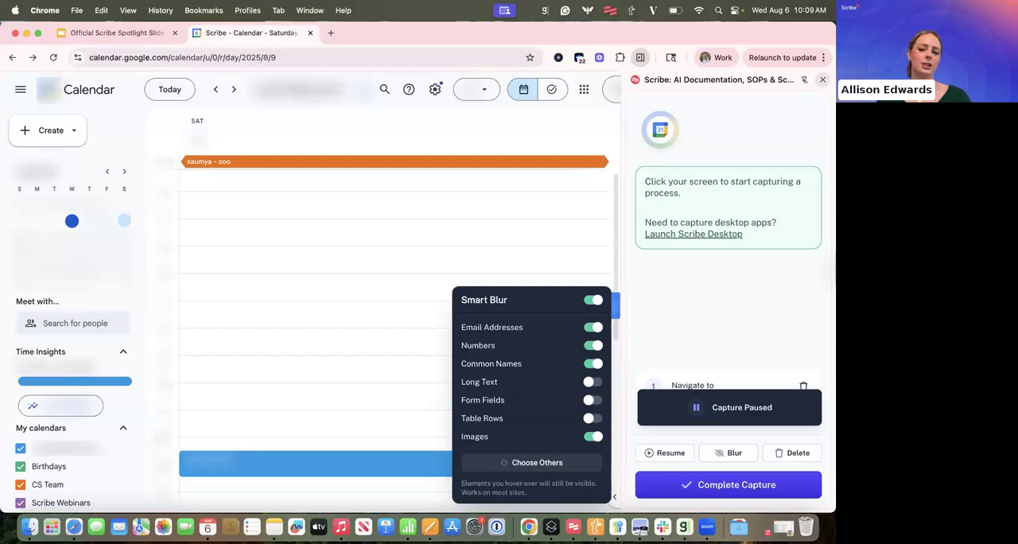
click(822, 79)
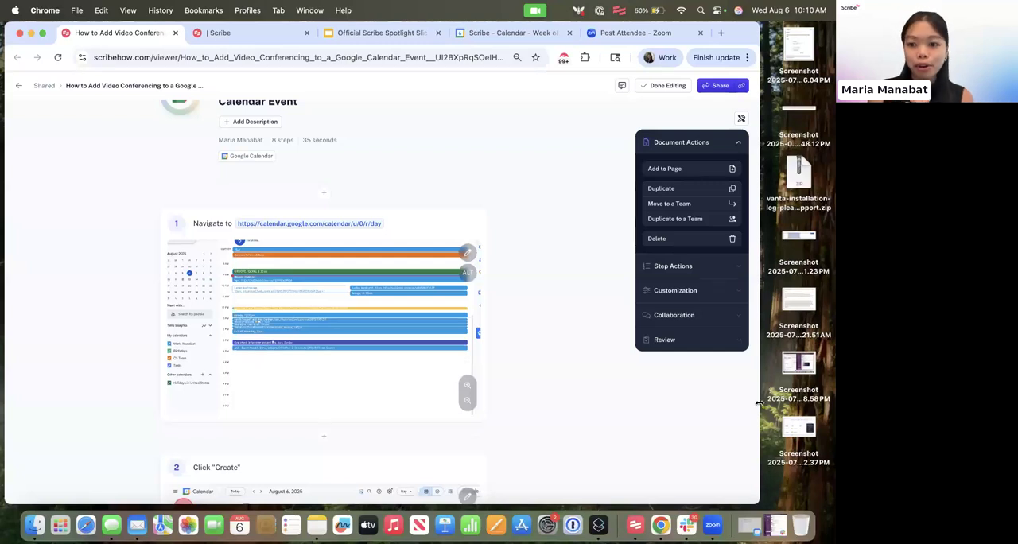
- Change the logo of the video conferencing guide to the Google logo
scroll(297, 246, up, 2)
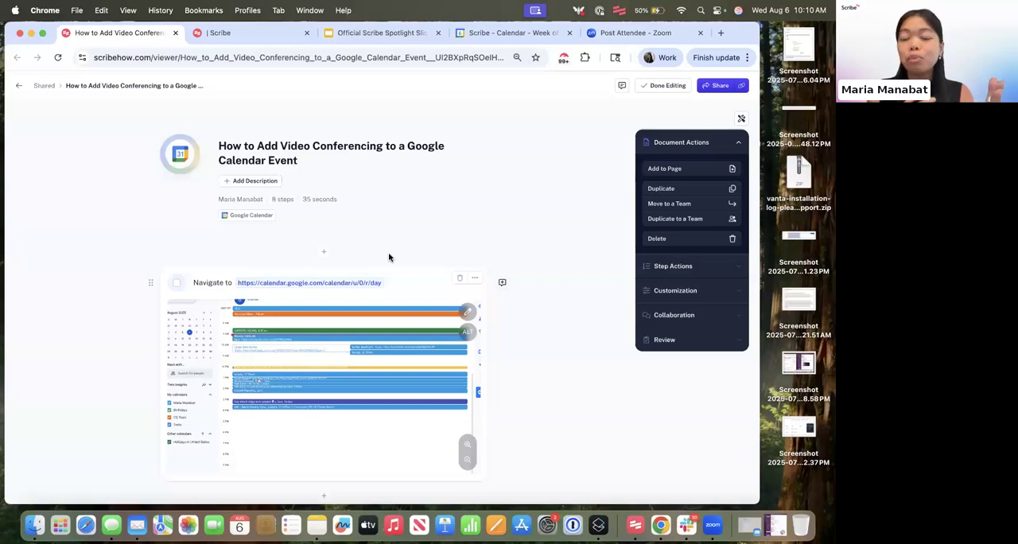
click(182, 169)
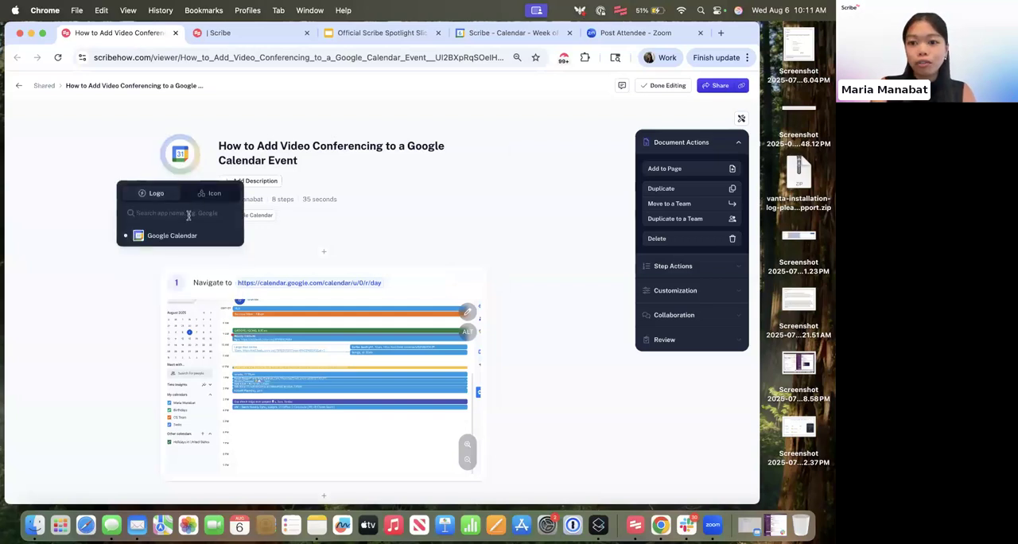
text(goog)
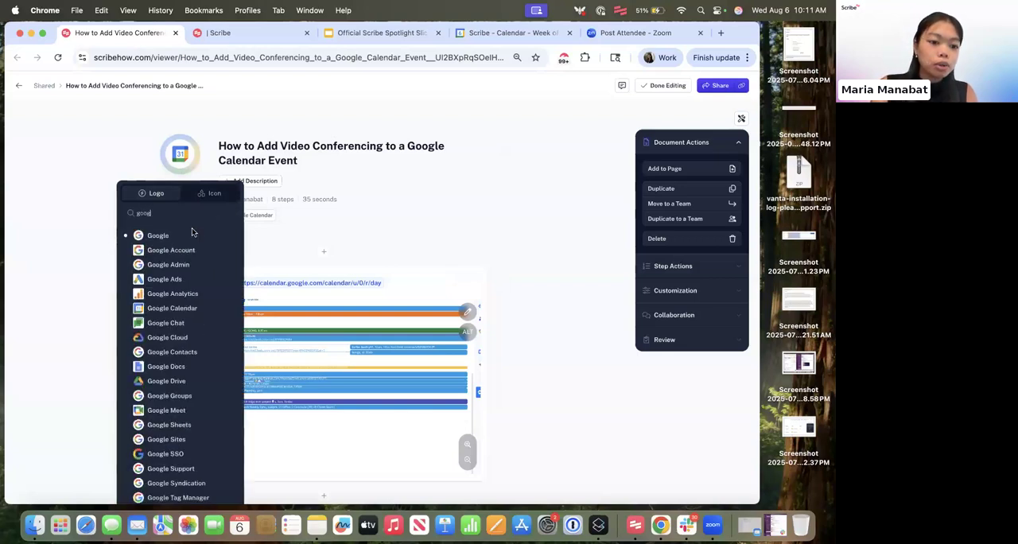
click(196, 236)
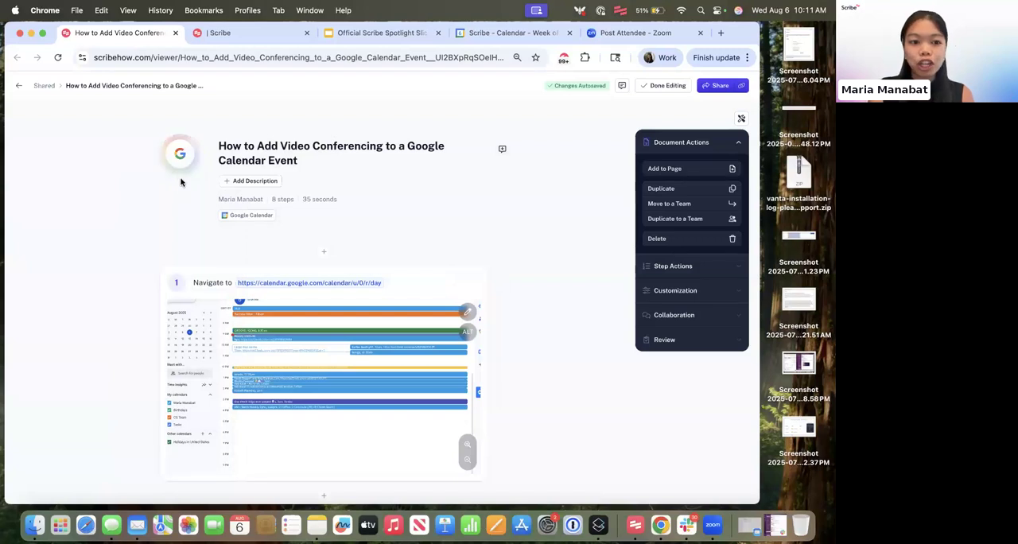
- Replace the guide's logo with a pink calendar icon
click(183, 164)
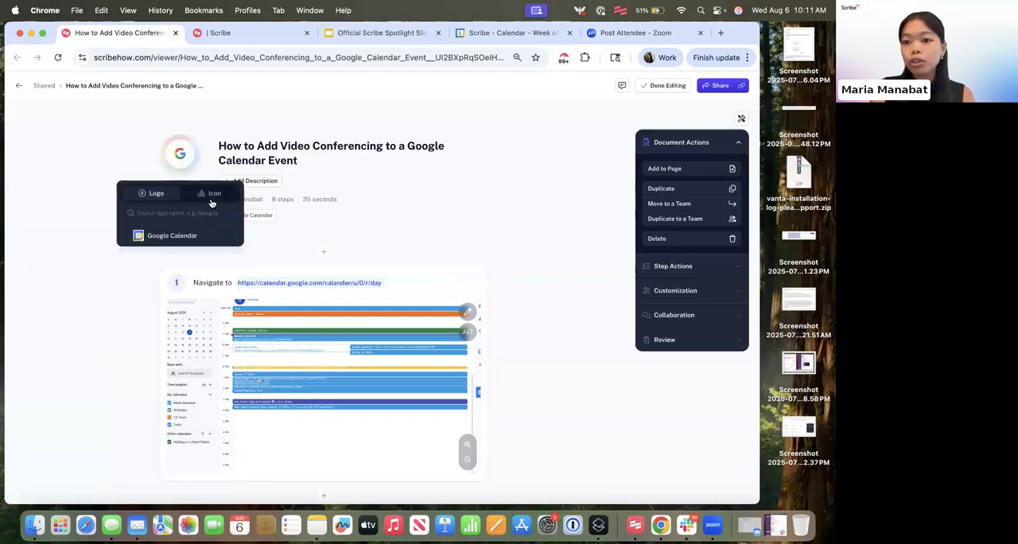
click(212, 199)
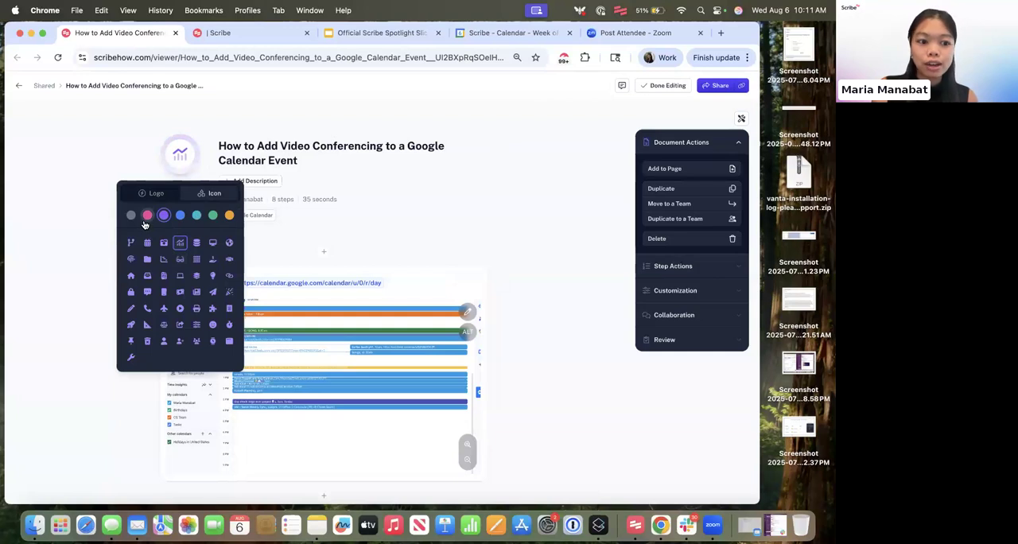
click(146, 216)
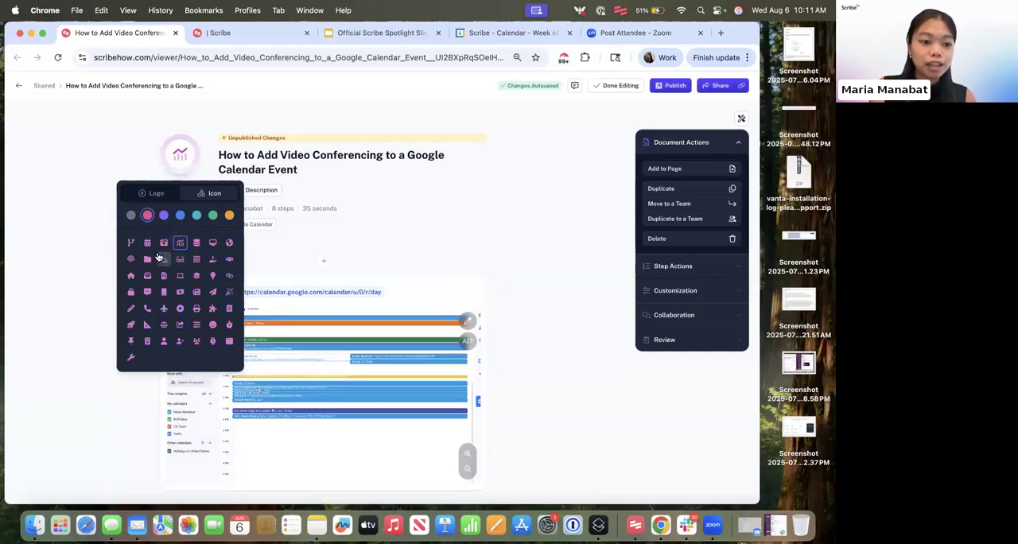
click(147, 243)
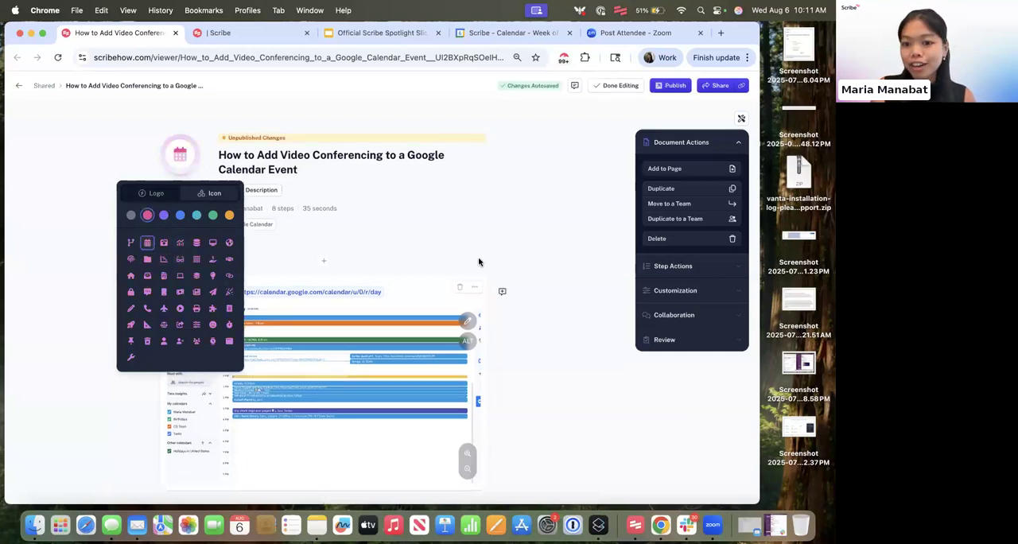
click(480, 260)
- Set the guide's click target color to pink
scroll(490, 278, down, 5)
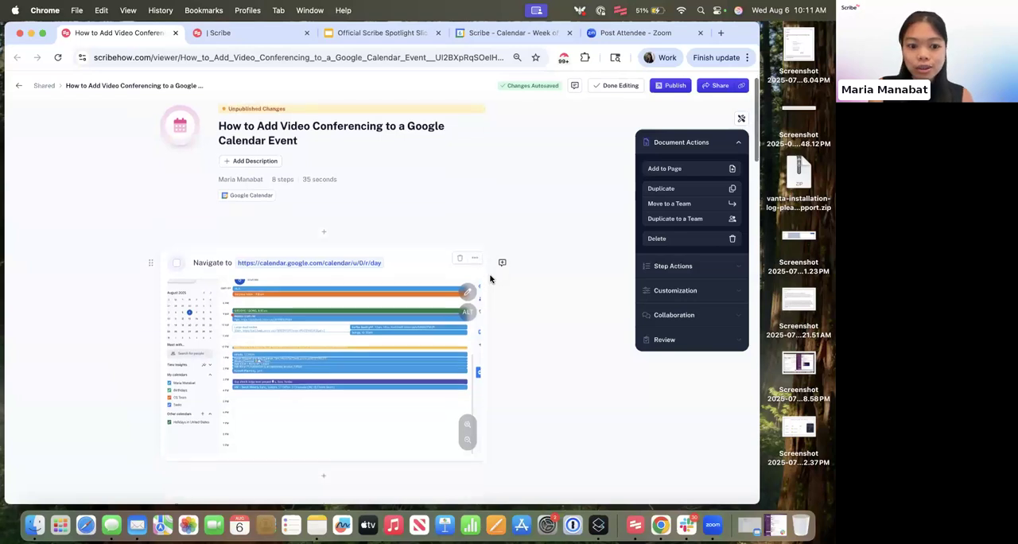
scroll(490, 278, down, 1)
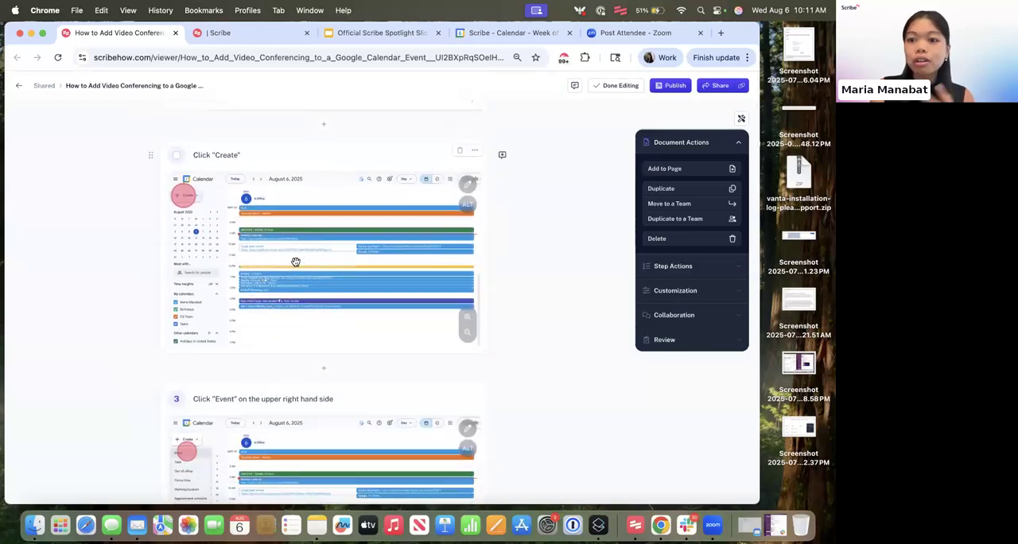
click(657, 296)
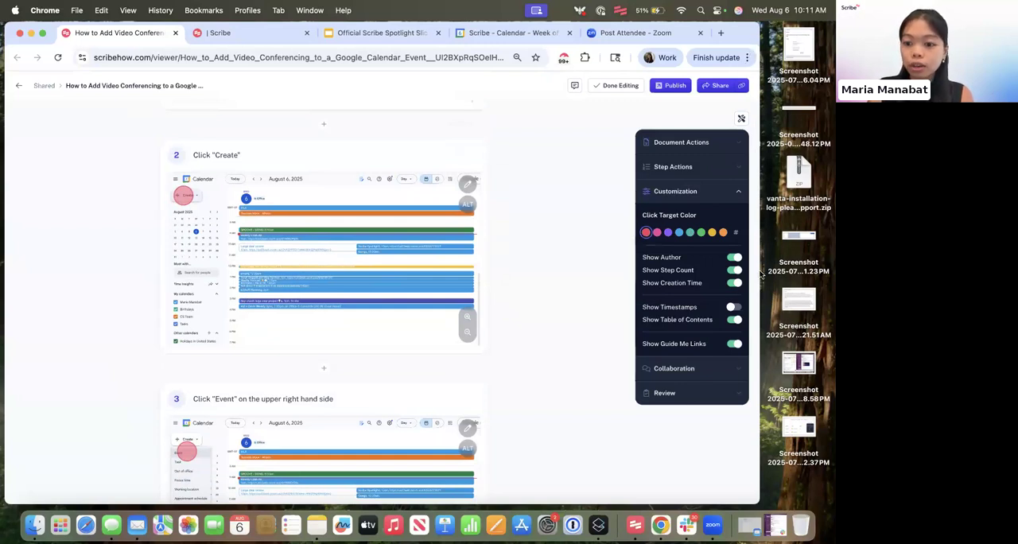
click(657, 232)
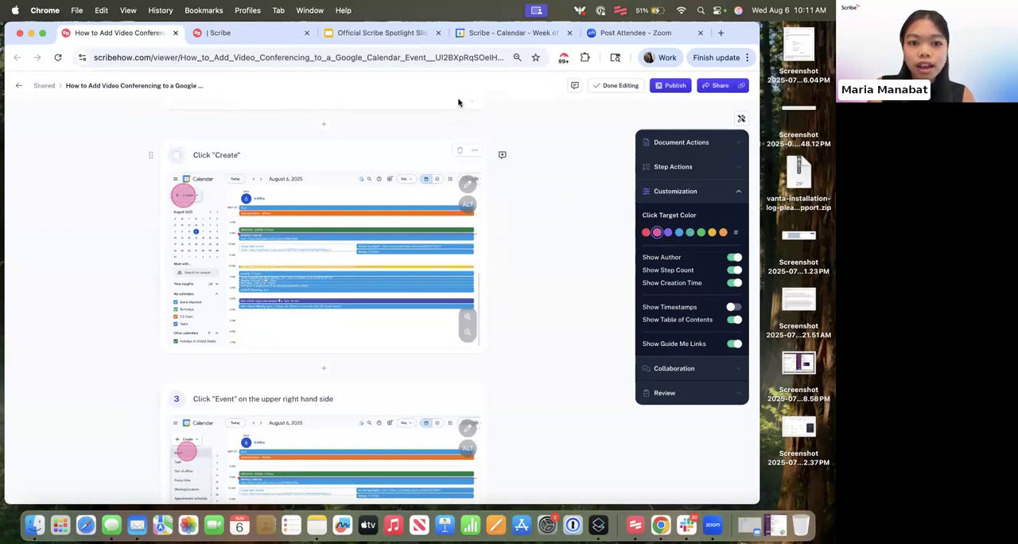
- Look at the element types that can be inserted above step 1, and browse the guide down to the "Add video conferencing" step
scroll(331, 190, up, 5)
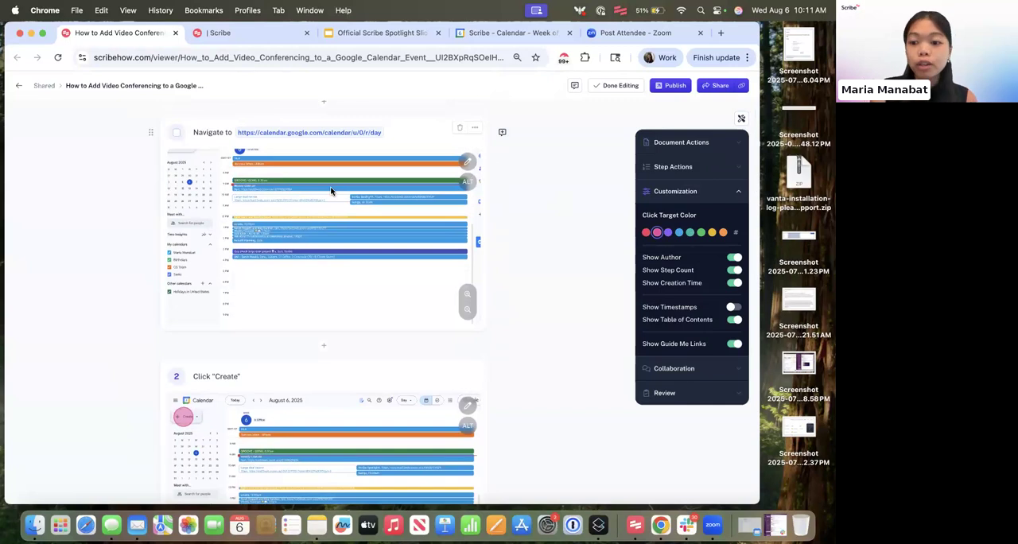
scroll(334, 244, up, 2)
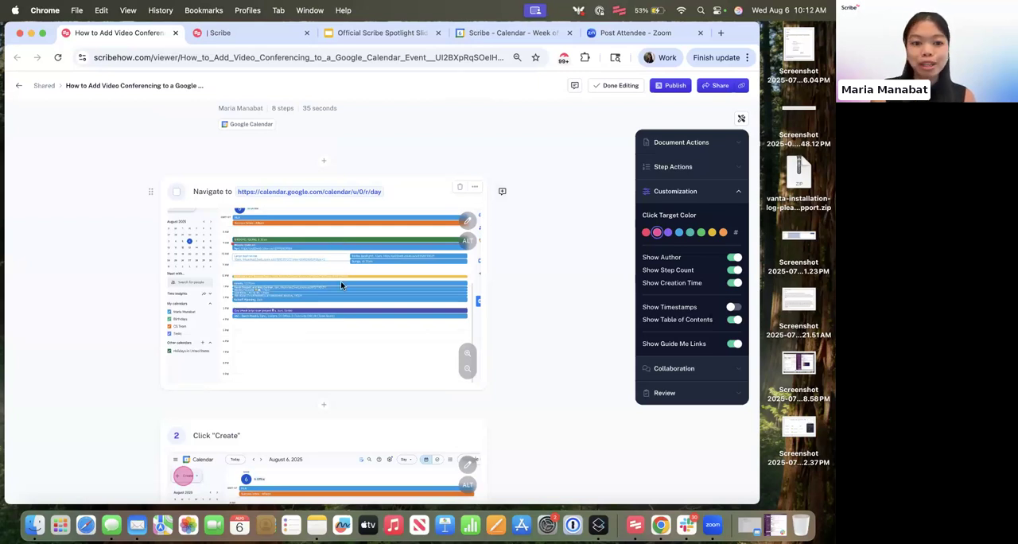
scroll(342, 330, up, 1)
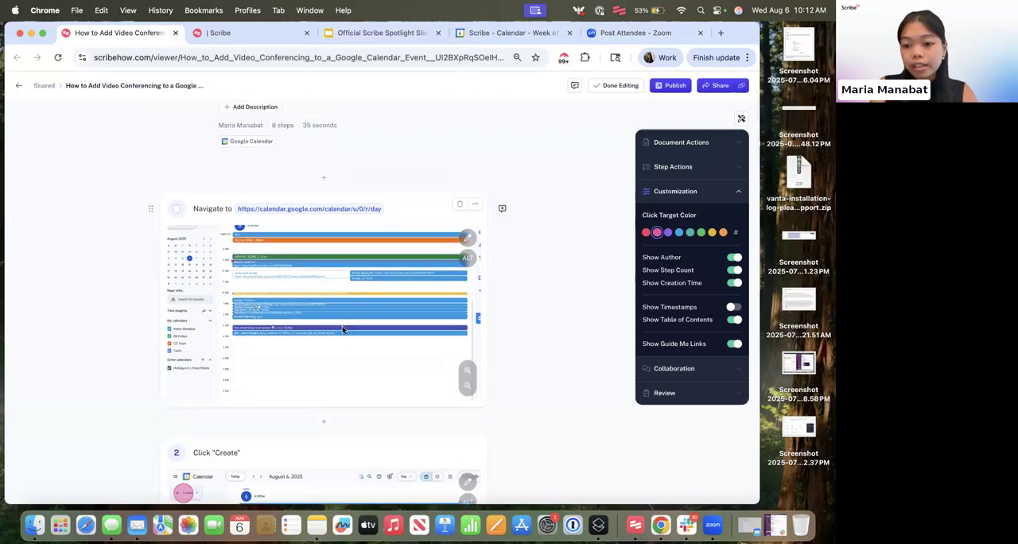
click(323, 177)
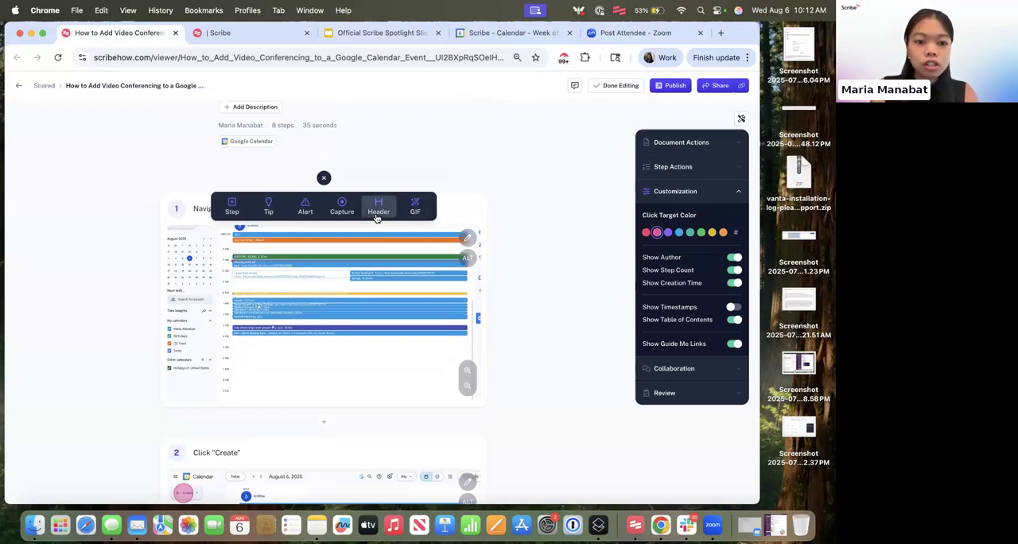
scroll(318, 171, up, 2)
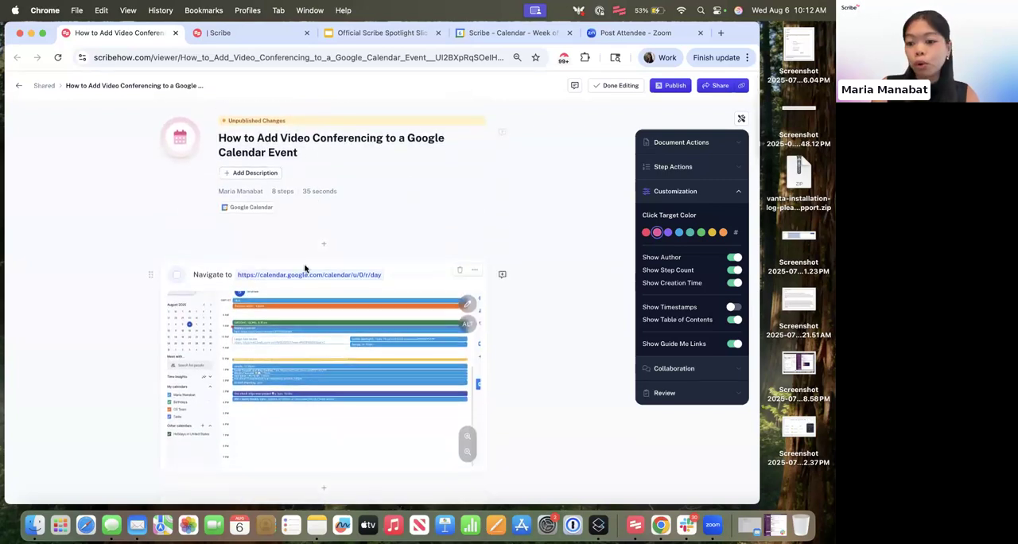
scroll(341, 318, down, 2)
scroll(379, 365, down, 12)
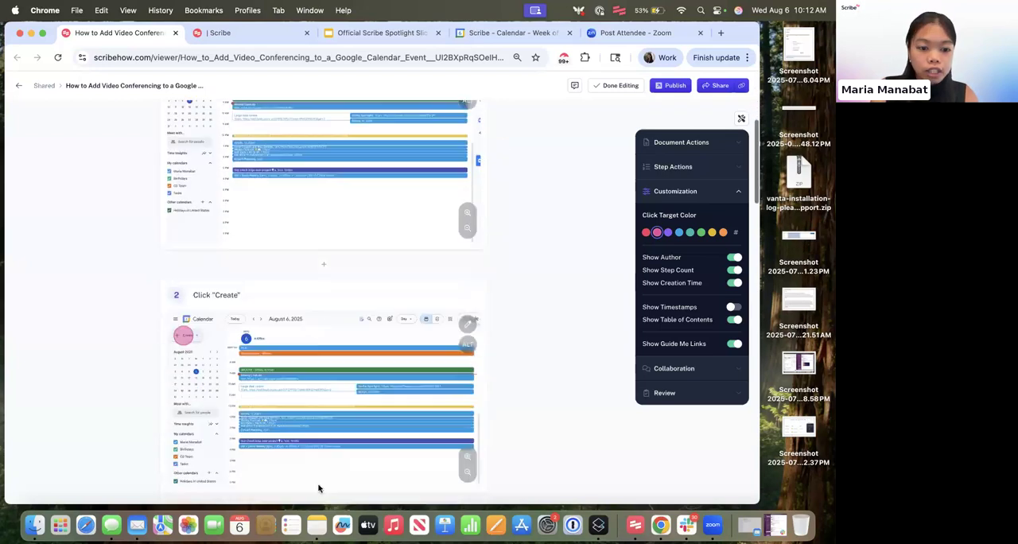
scroll(318, 488, down, 7)
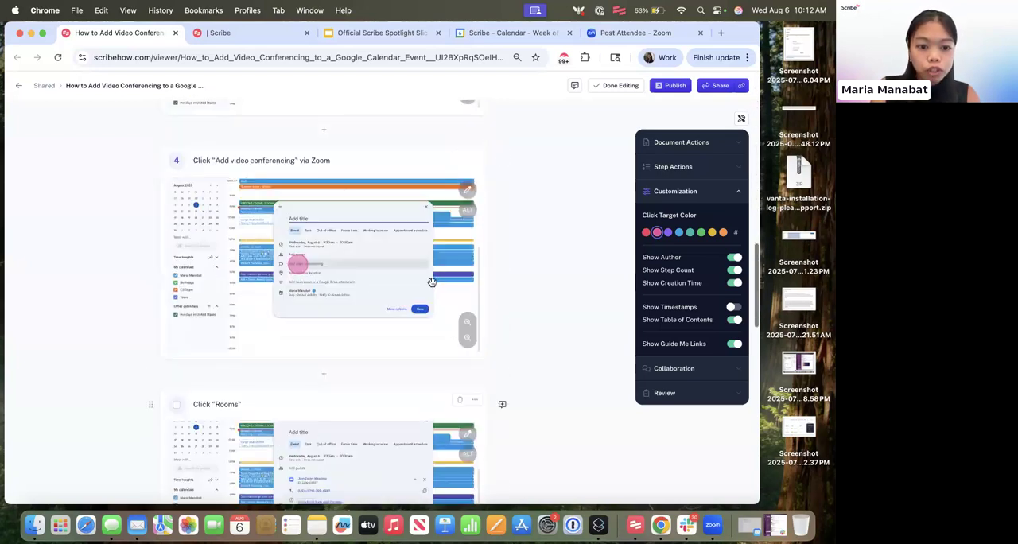
- Insert a header titled "Add Video Conferencing" above step 1 of the guide
scroll(342, 244, down, 6)
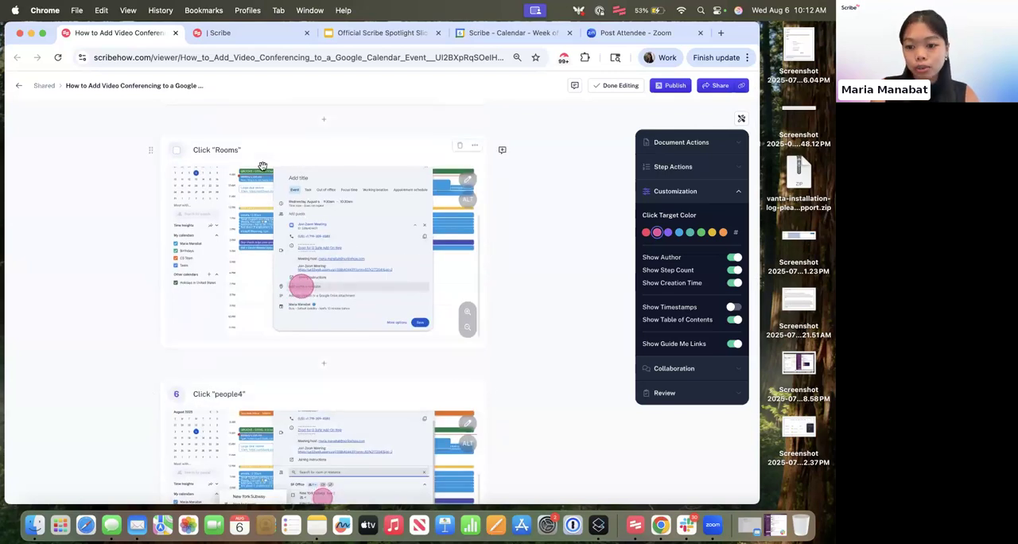
scroll(261, 164, up, 20)
click(325, 262)
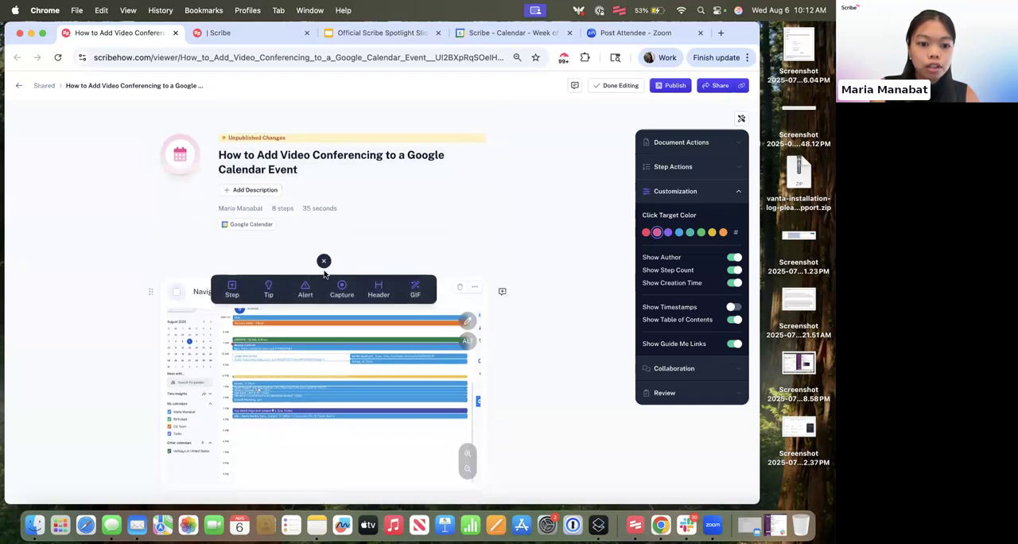
click(369, 293)
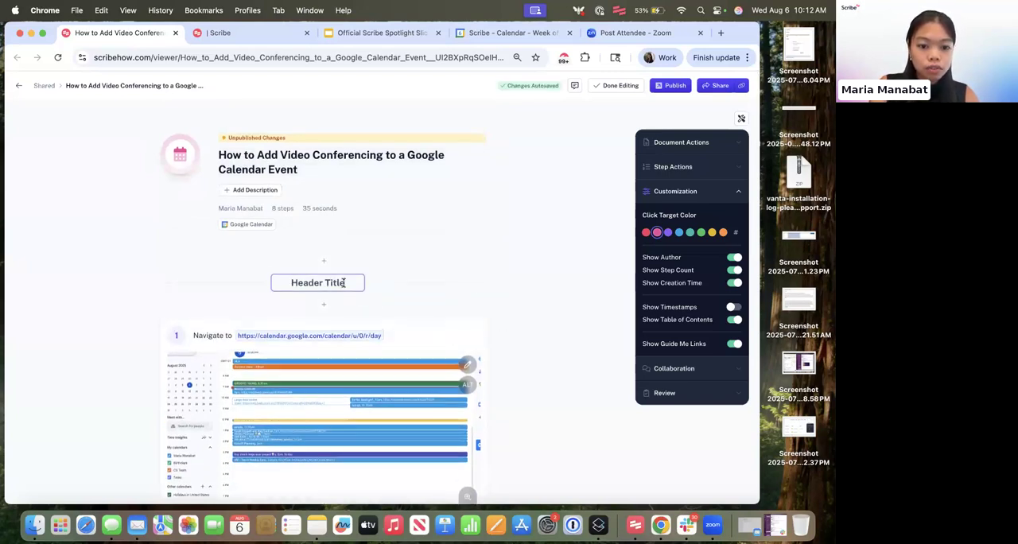
triple_click(344, 283)
text(Add Video Conferencing)
click(435, 299)
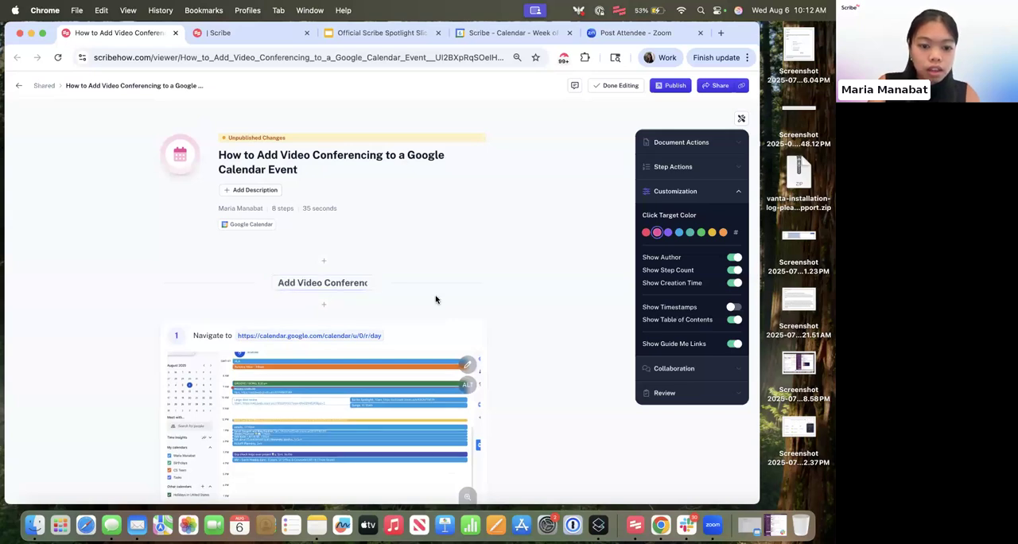
- Insert a header titled "Add Rooms" above the Click "Rooms" step
scroll(436, 299, down, 10)
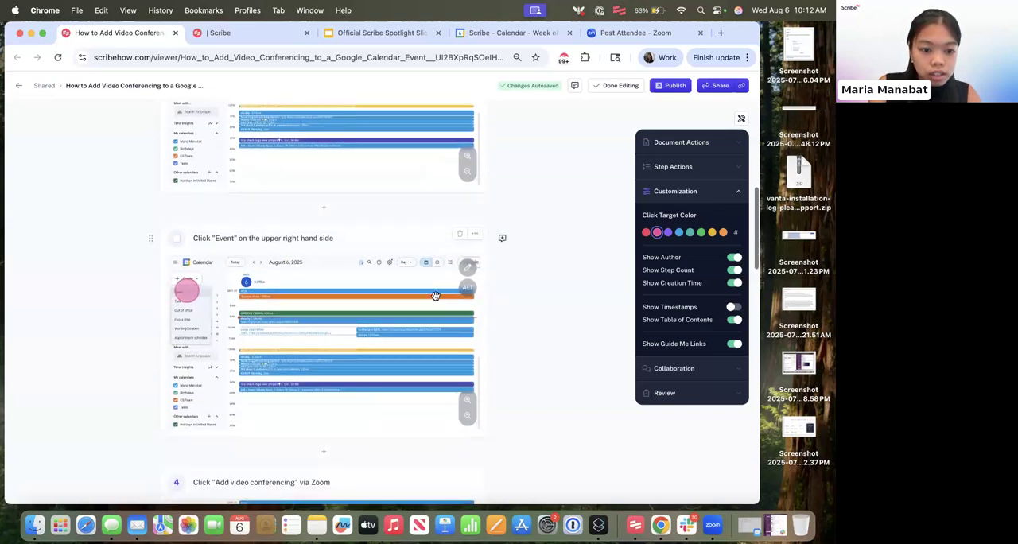
scroll(435, 295, down, 10)
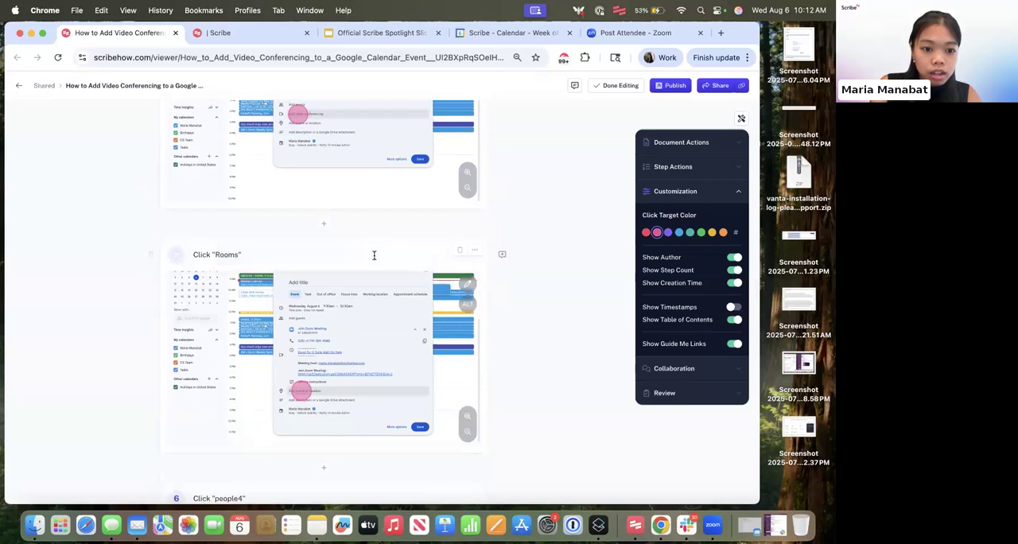
double_click(331, 246)
key(super+a)
text(Add Rooms)
key(Return)
scroll(450, 260, up, 4)
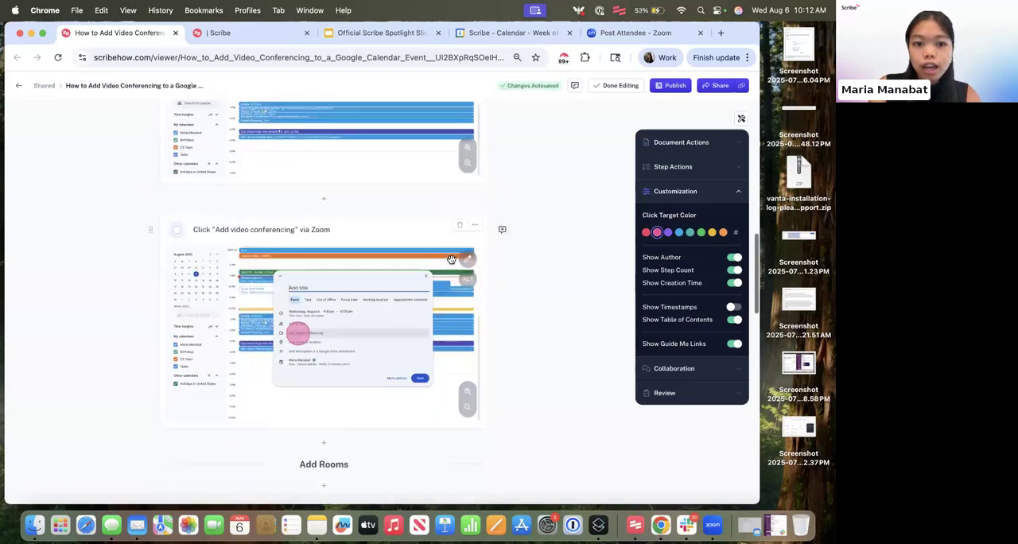
- Leave editing and check how the headers appear in the guide's reader view
scroll(451, 260, up, 10)
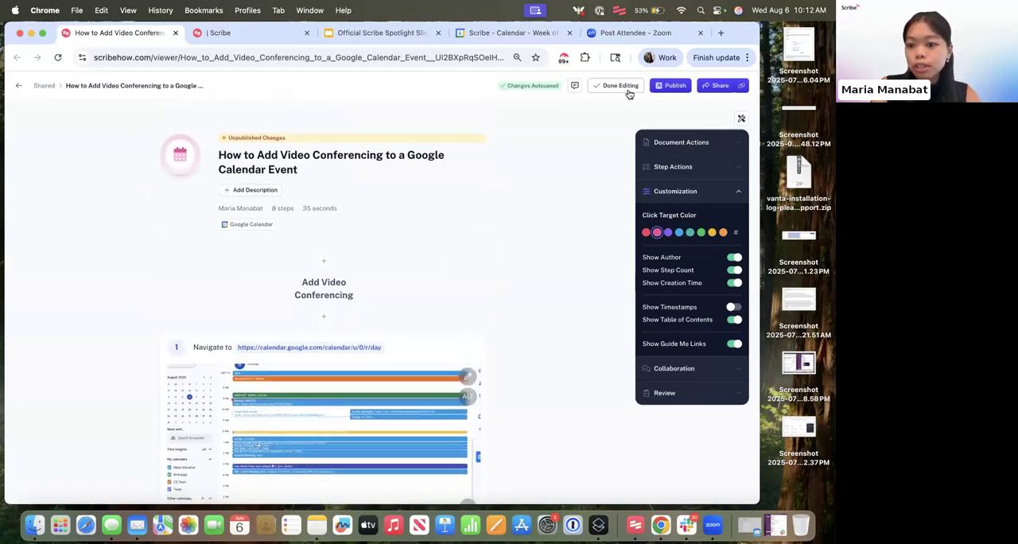
click(628, 89)
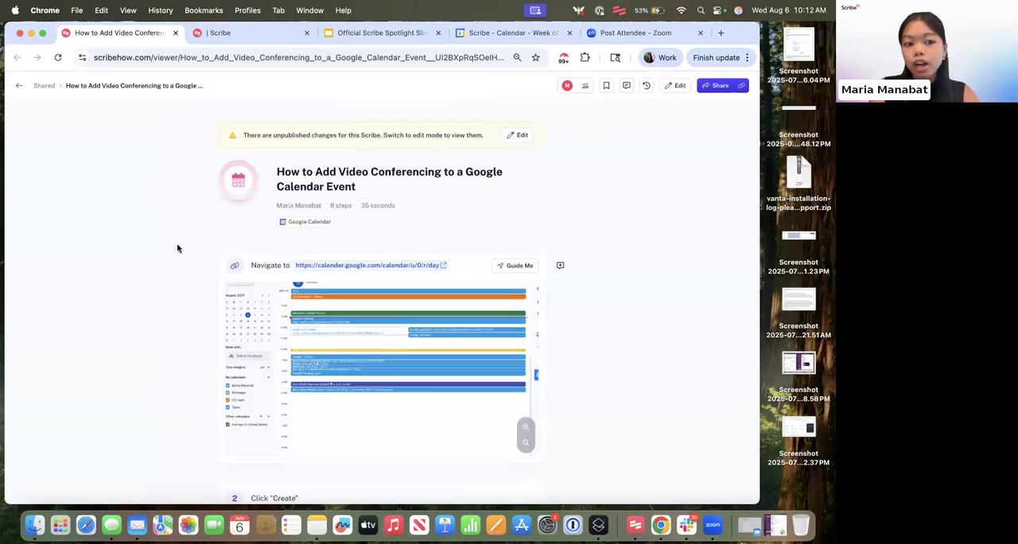
scroll(193, 309, down, 1)
scroll(597, 144, up, 1)
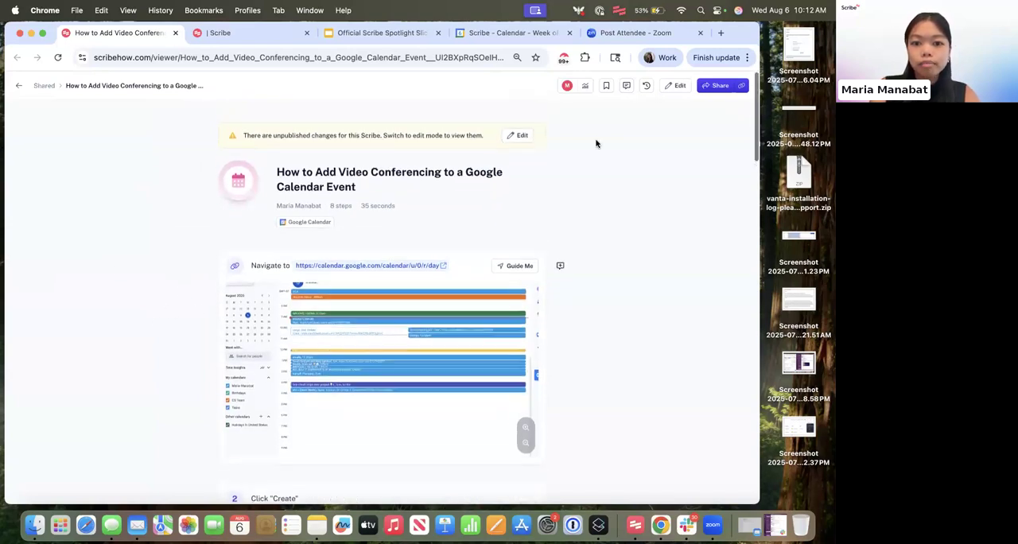
click(675, 86)
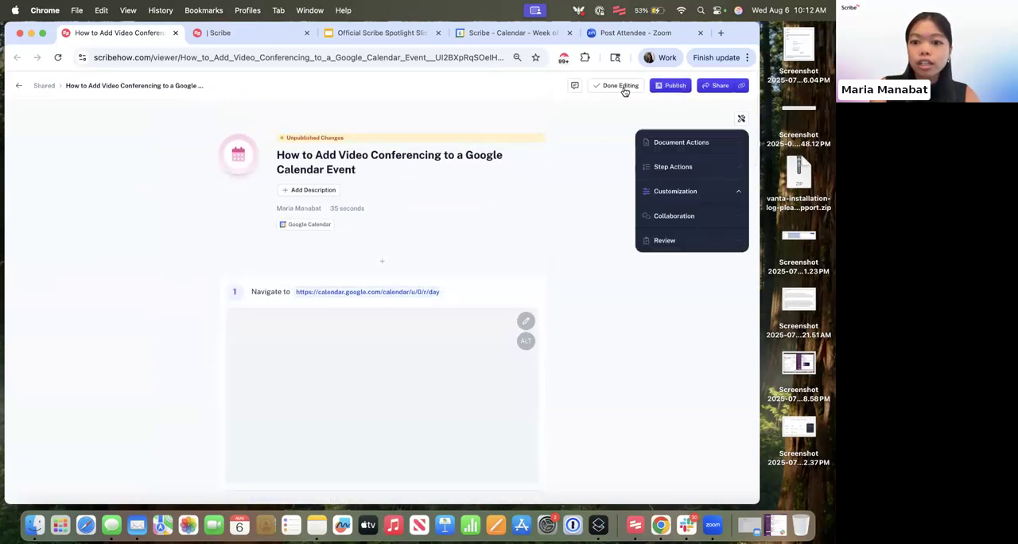
click(624, 87)
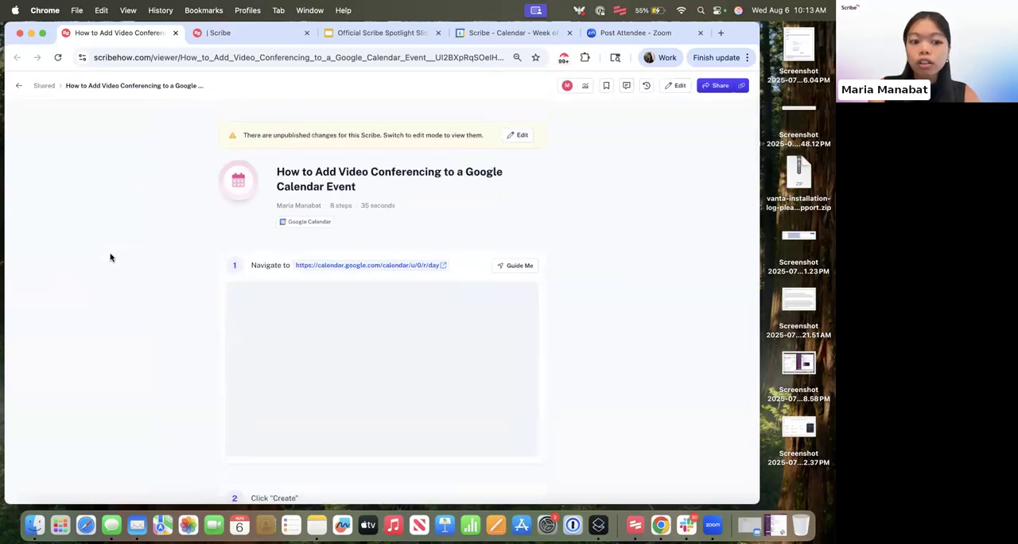
scroll(154, 313, down, 6)
scroll(155, 315, up, 4)
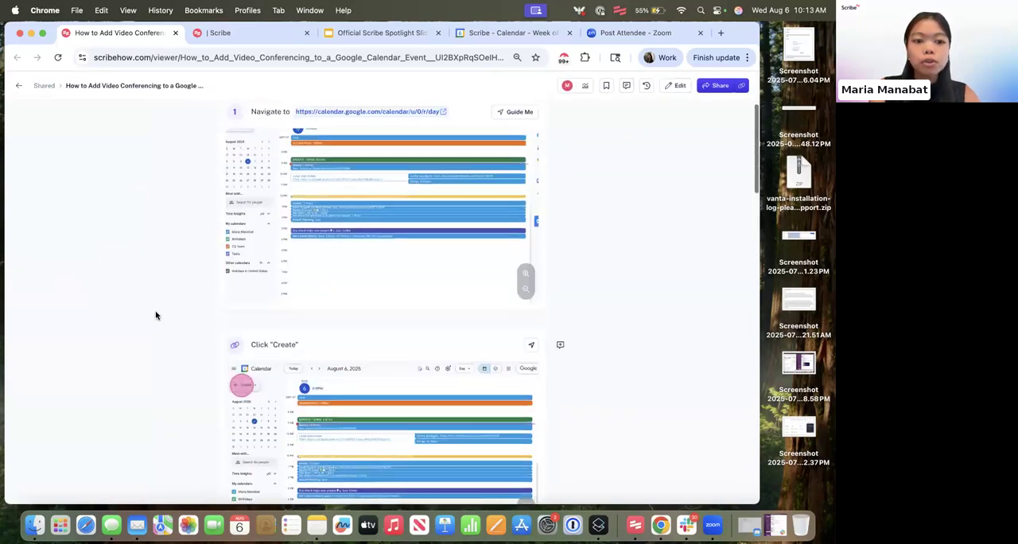
scroll(156, 315, up, 1)
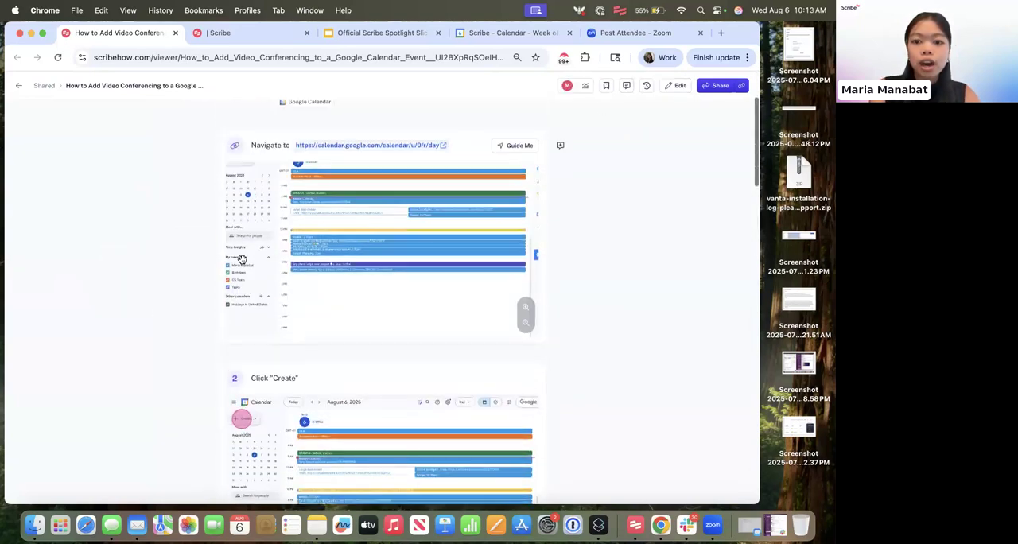
- Publish the guide's changes and go to the Add Rooms section through its table of contents
click(676, 86)
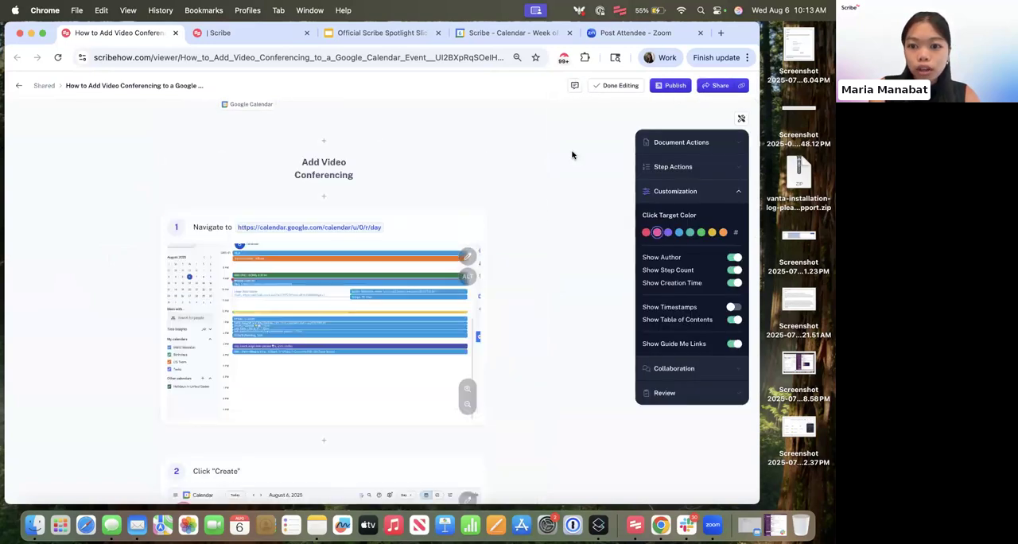
drag(752, 34, 751, 65)
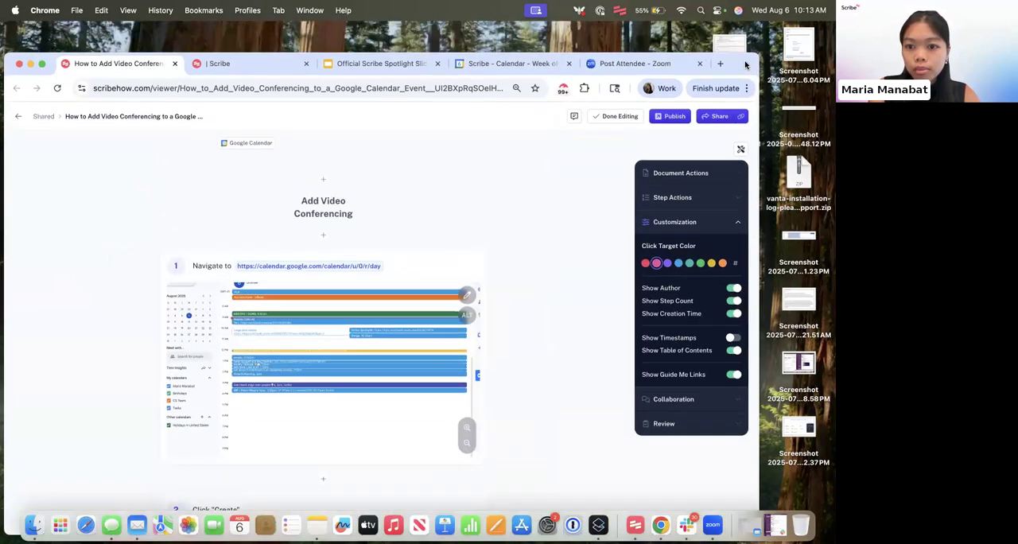
click(667, 120)
click(445, 369)
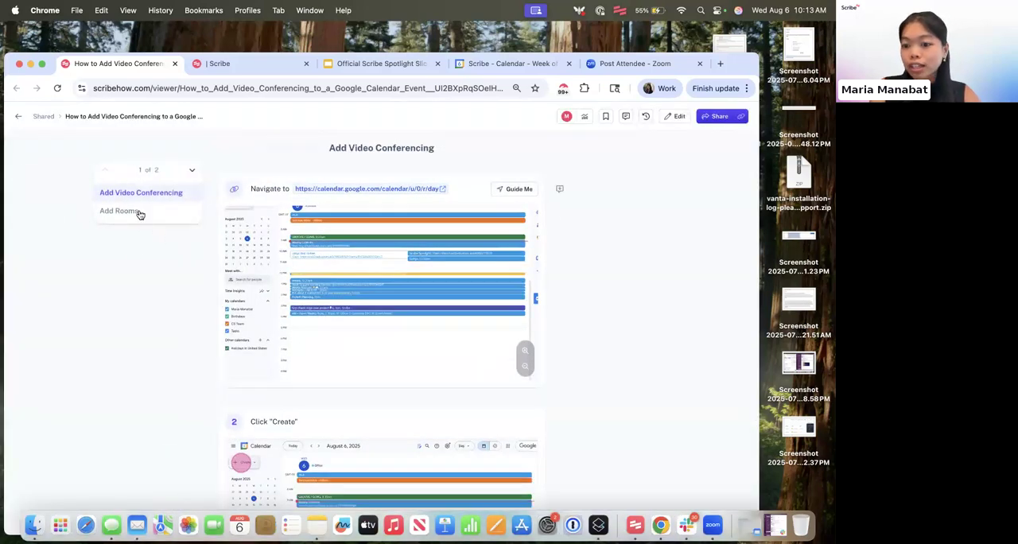
scroll(161, 215, down, 2)
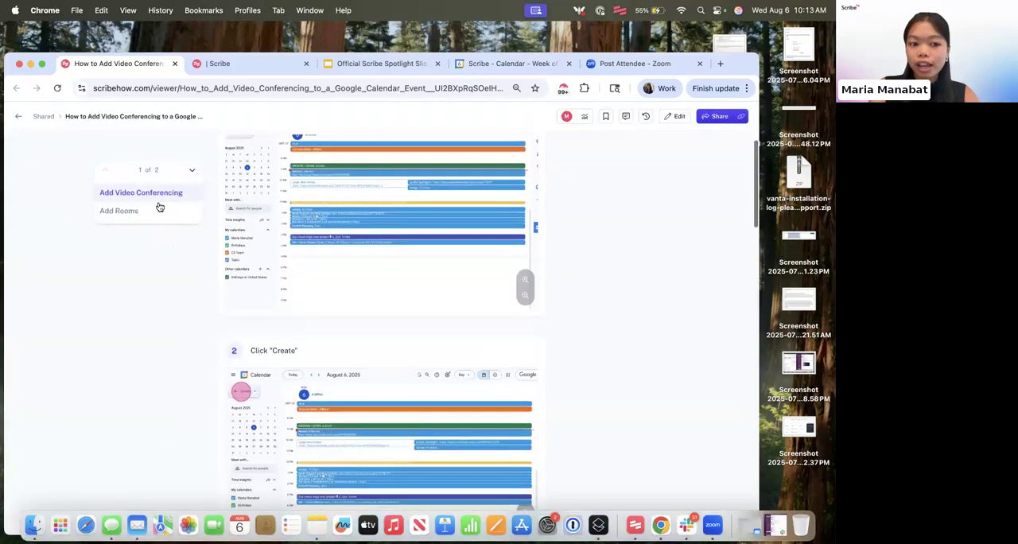
click(159, 208)
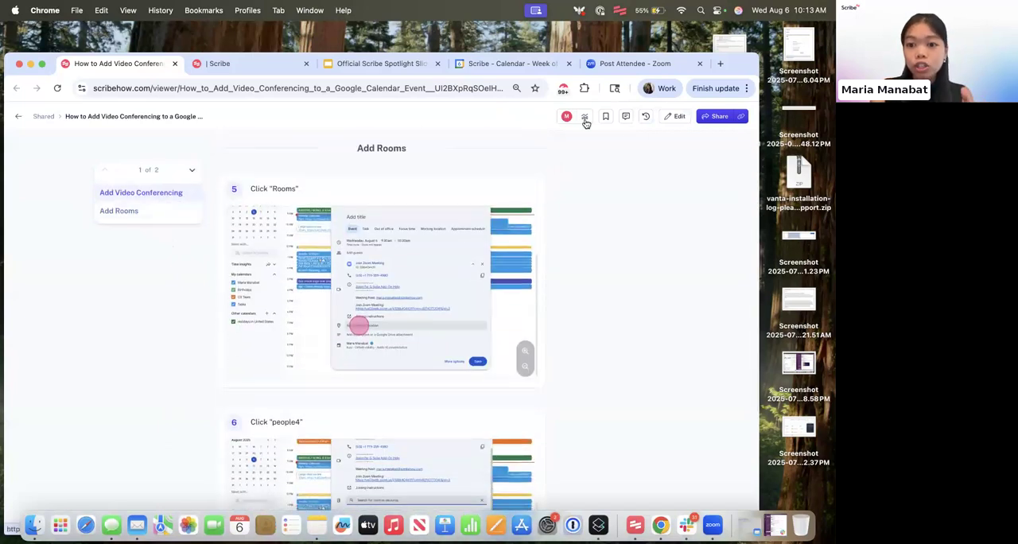
- Reopen the guide for editing and insert an alert directly above the Add Rooms header
click(675, 118)
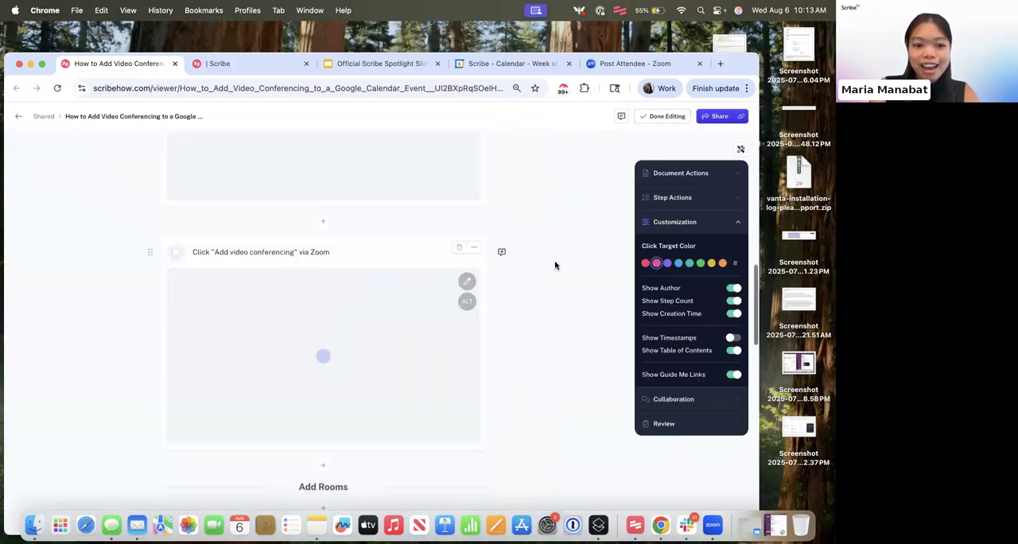
scroll(555, 265, up, 10)
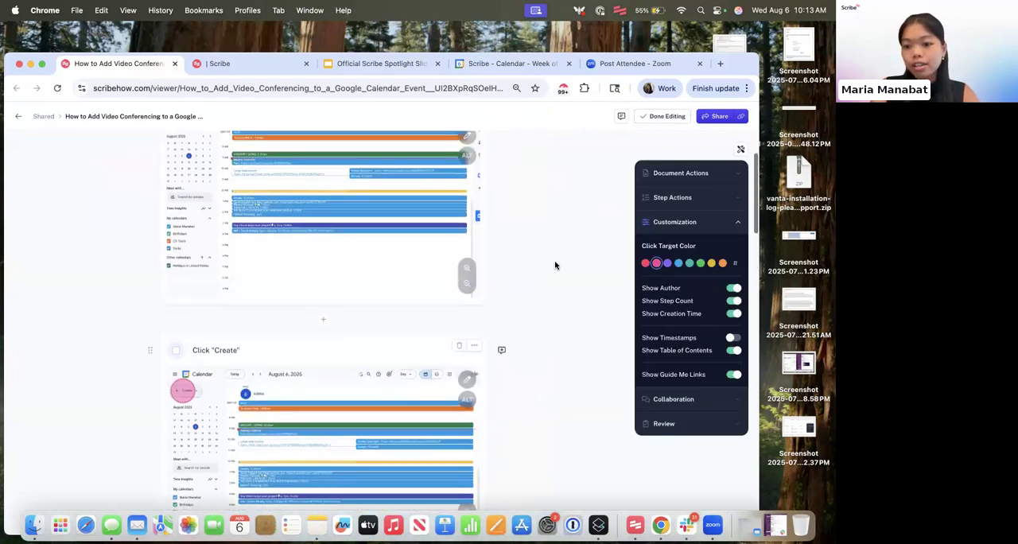
scroll(555, 265, up, 5)
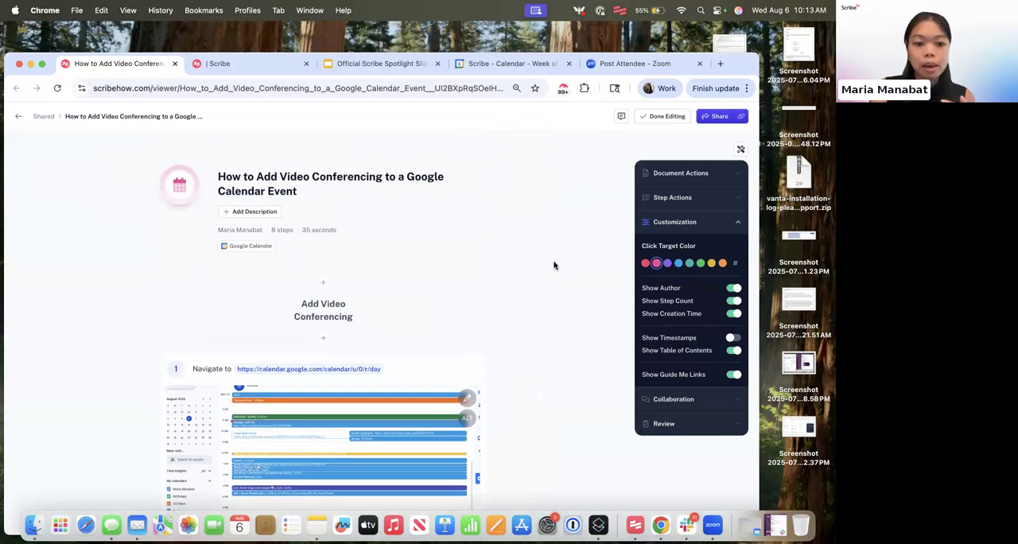
scroll(455, 301, down, 10)
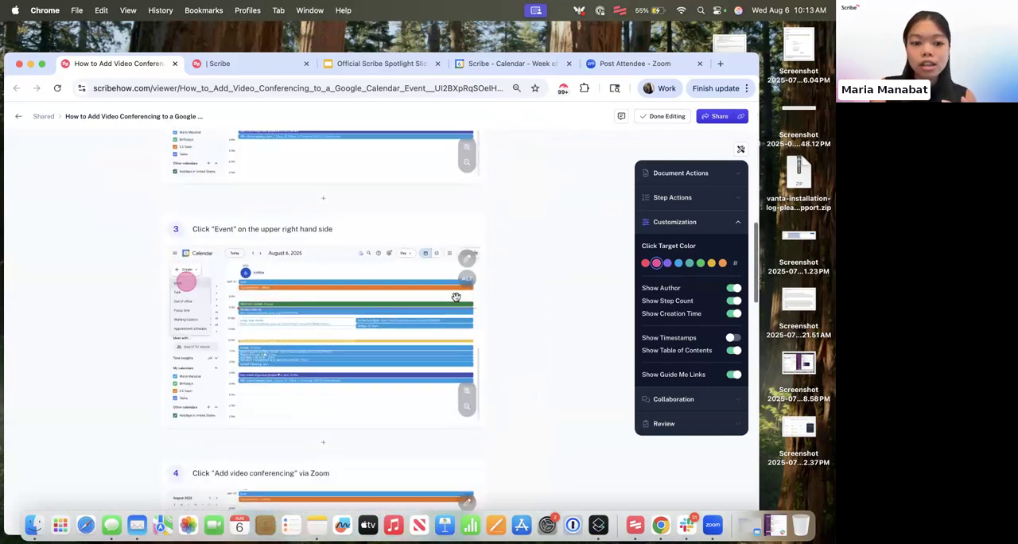
scroll(456, 297, down, 3)
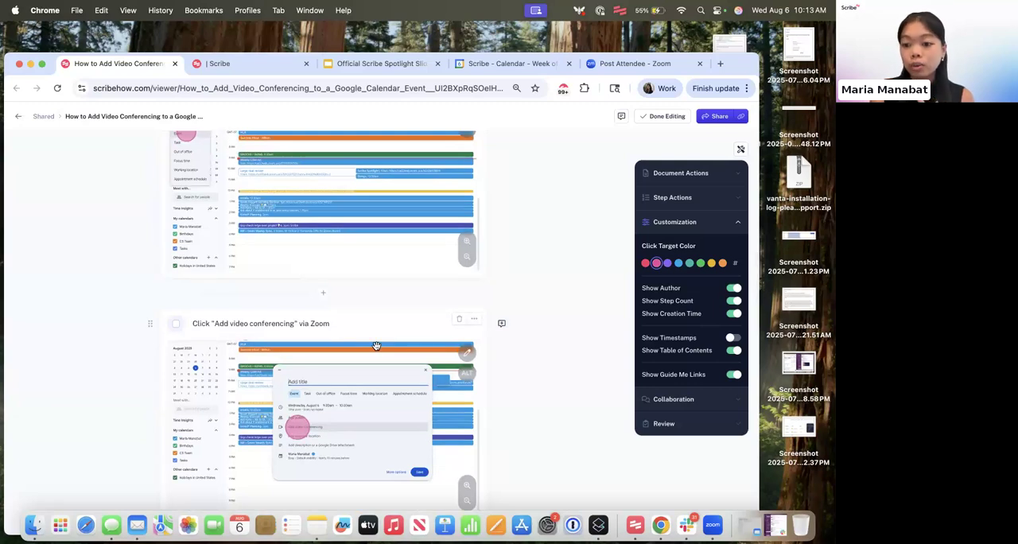
scroll(376, 346, down, 5)
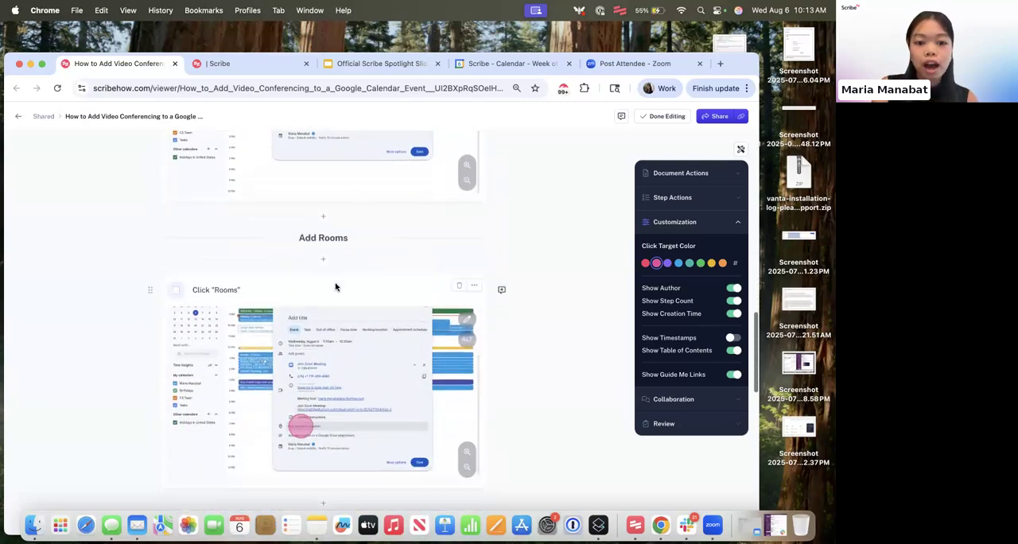
click(323, 218)
click(305, 244)
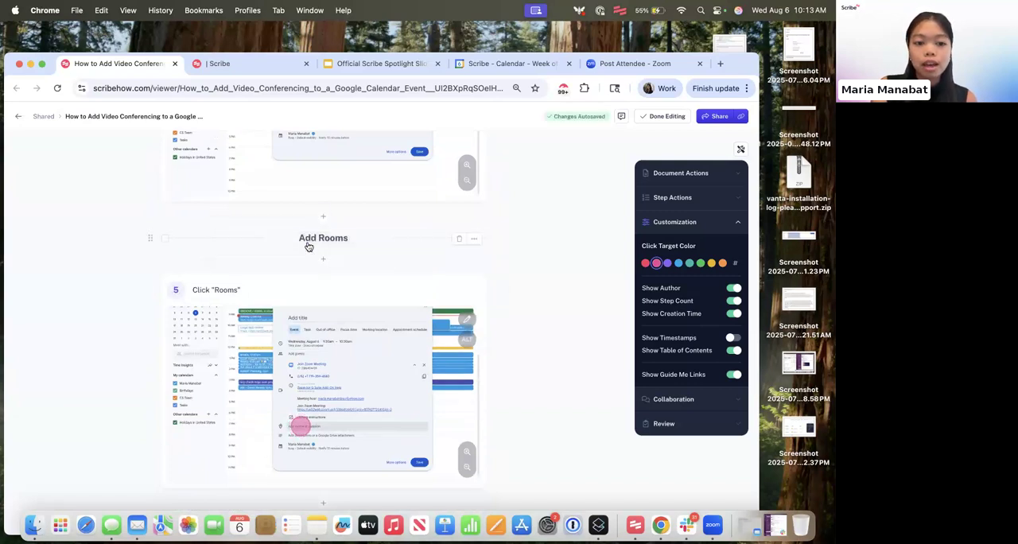
- Write two lines in the alert: "If you're in person, go to Step 2" and "If you're remote, go to Step 3"
click(288, 253)
text(If you're in person, go to S)
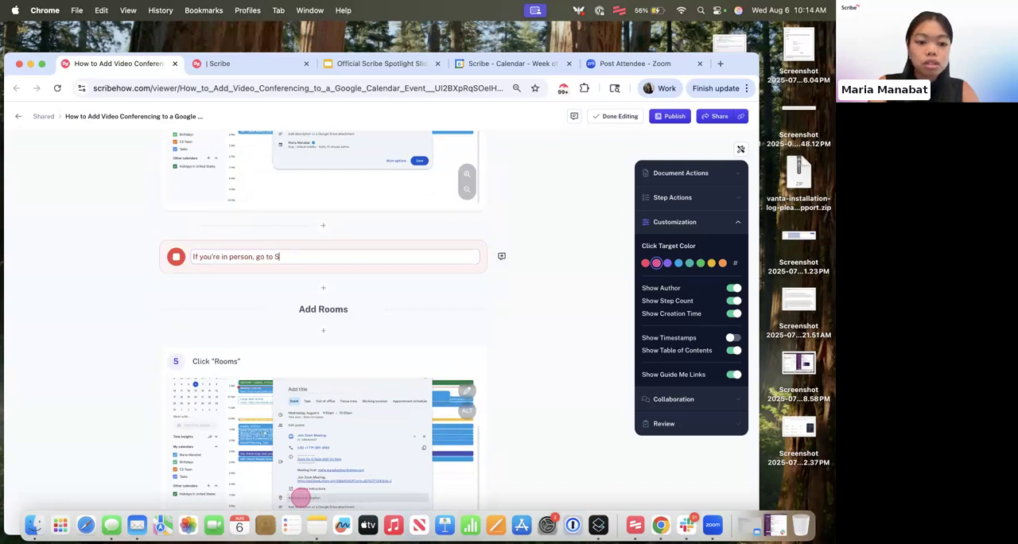
text(tep 2)
key(Return)
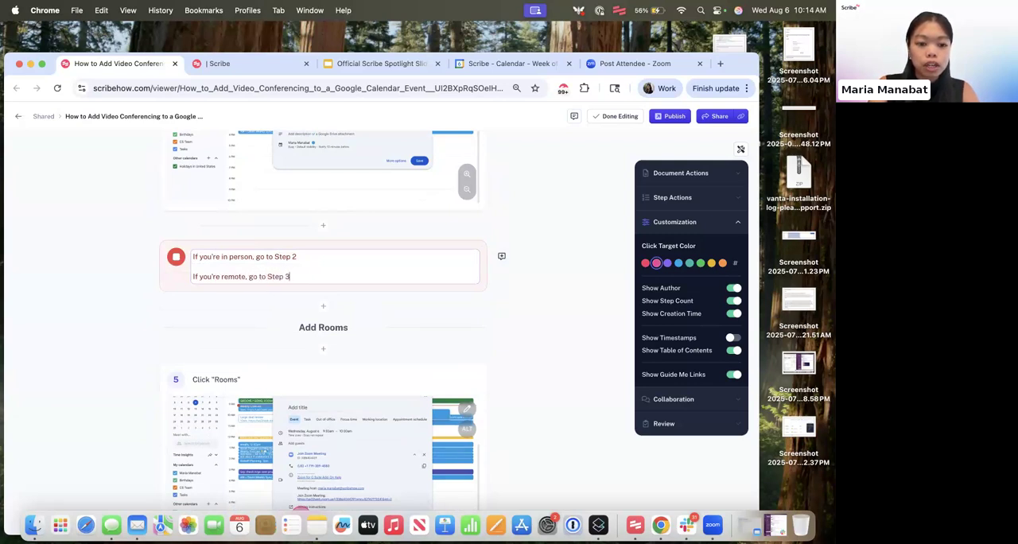
click(361, 305)
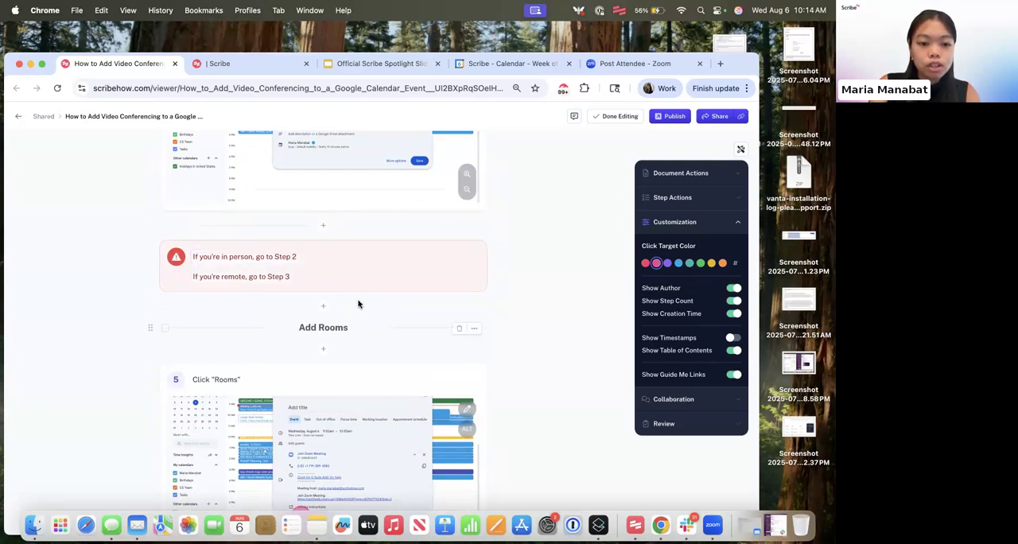
triple_click(289, 258)
click(303, 258)
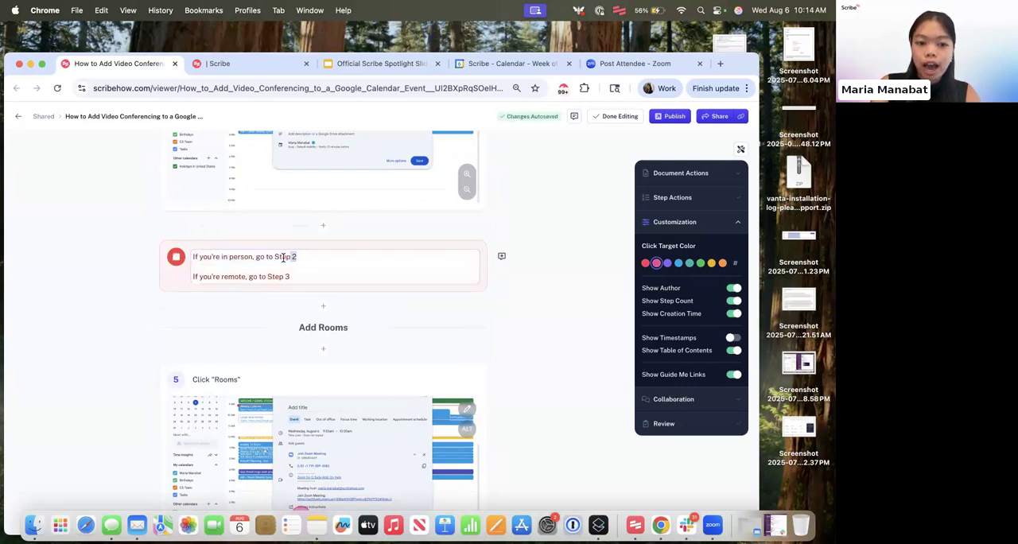
drag(283, 257, 274, 256)
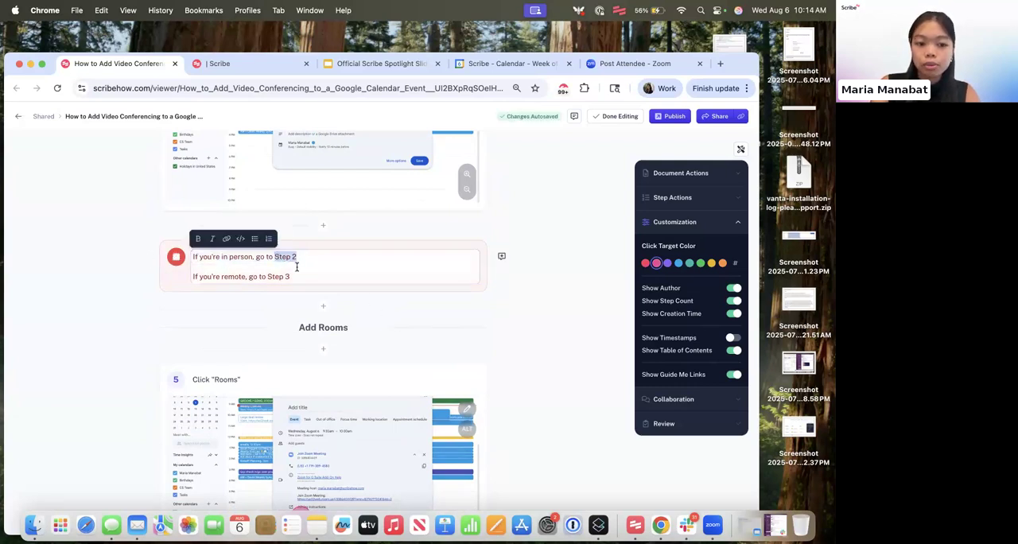
click(397, 330)
- Copy the link to the Add Rooms header and apply it to the words "Step 2" in the alert
click(473, 328)
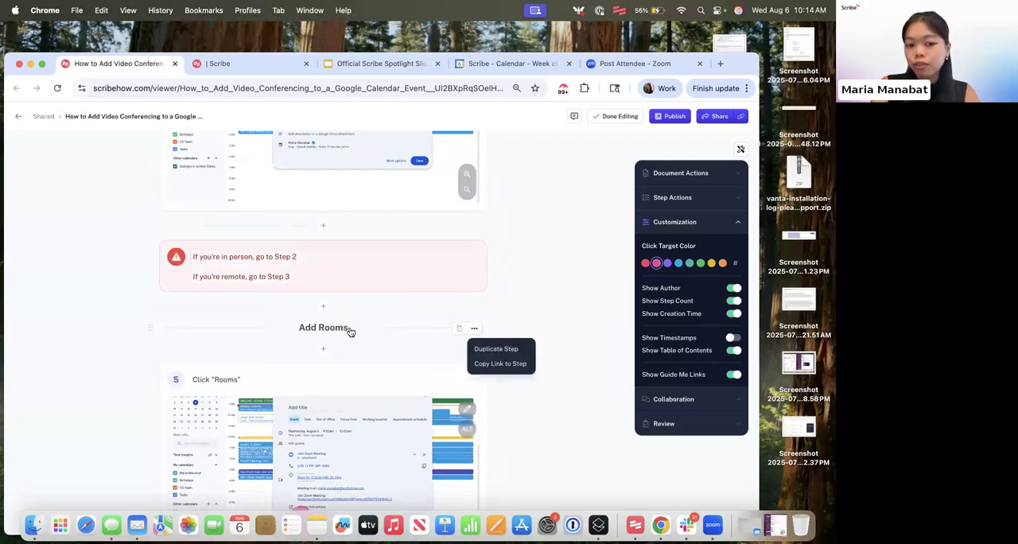
click(514, 372)
click(295, 256)
drag(295, 256, 276, 255)
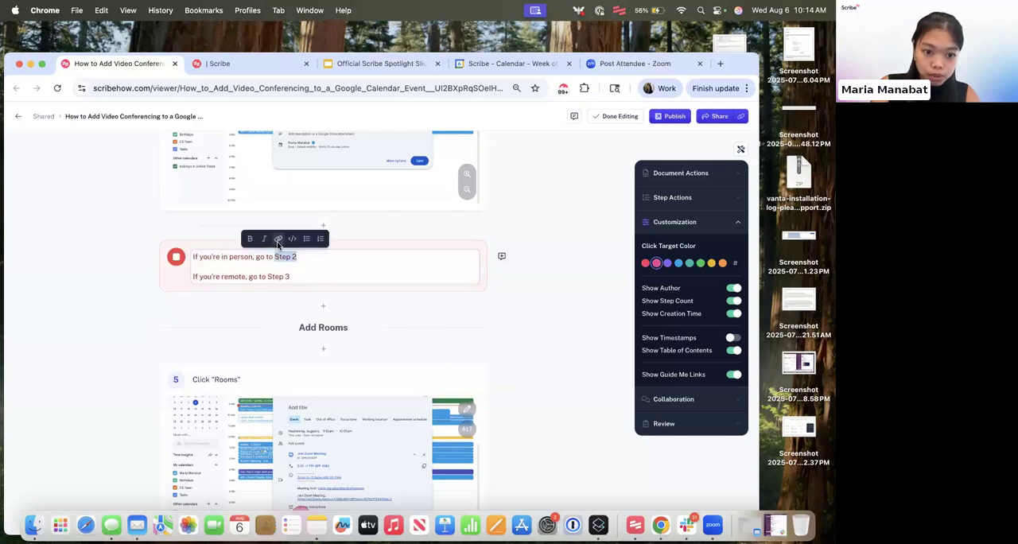
click(277, 238)
key(cmd+v)
click(456, 353)
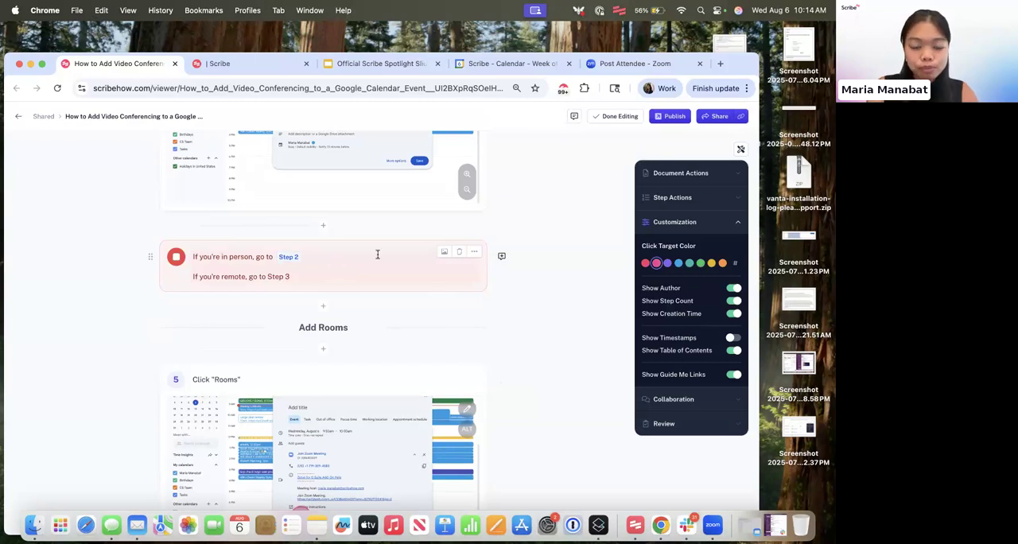
scroll(421, 246, up, 10)
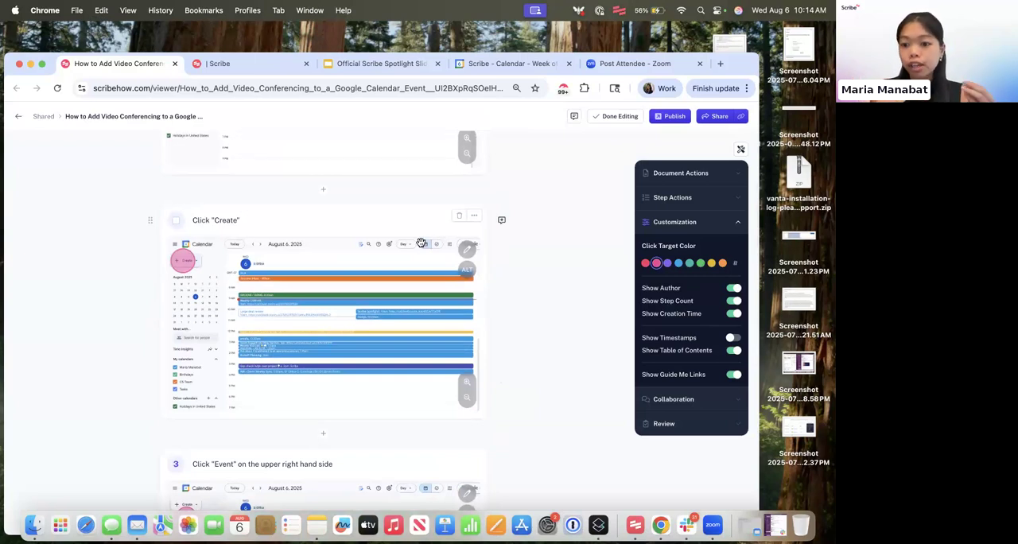
- Combine the step that navigates to the Google Calendar link with the Click "Create" step below it
scroll(430, 244, up, 5)
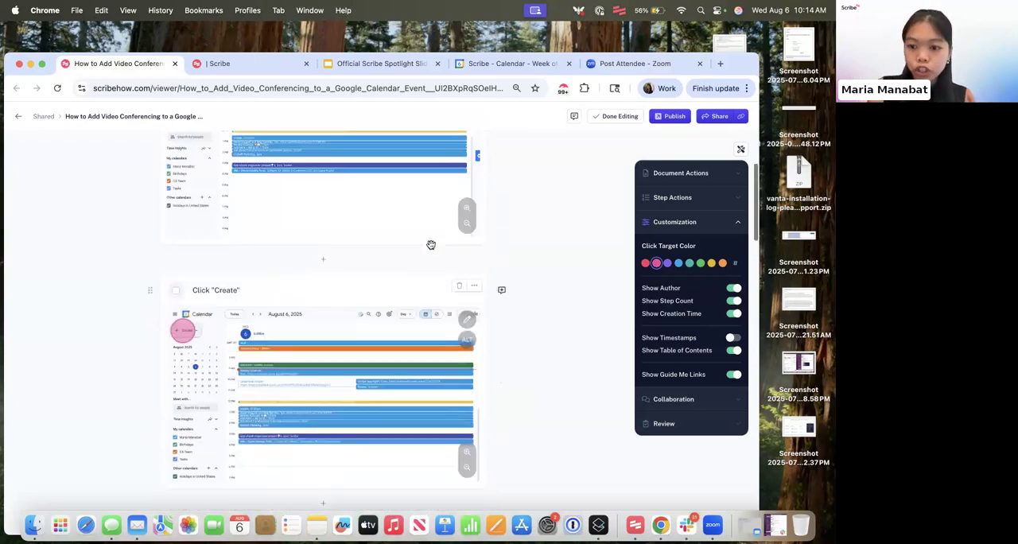
scroll(430, 244, down, 1)
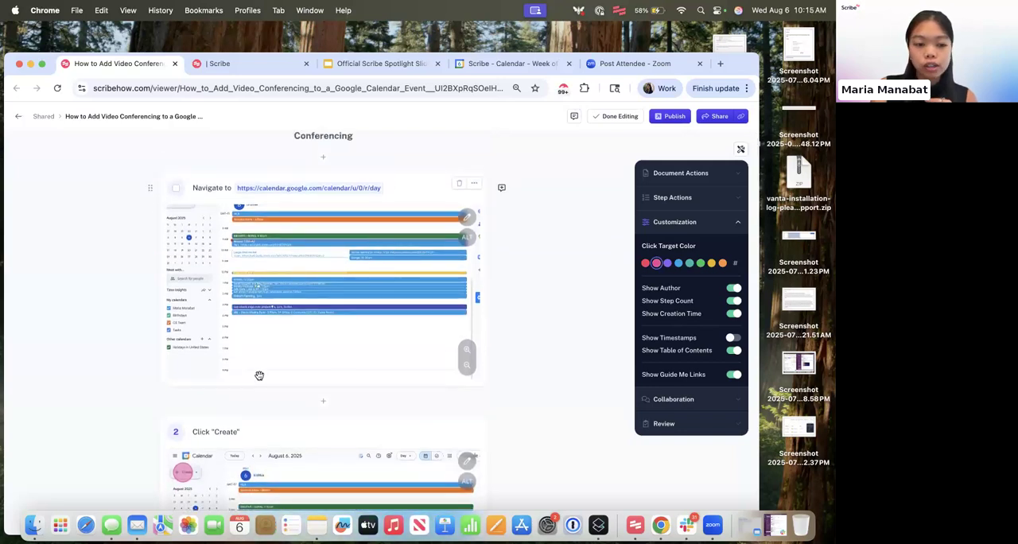
scroll(318, 317, down, 4)
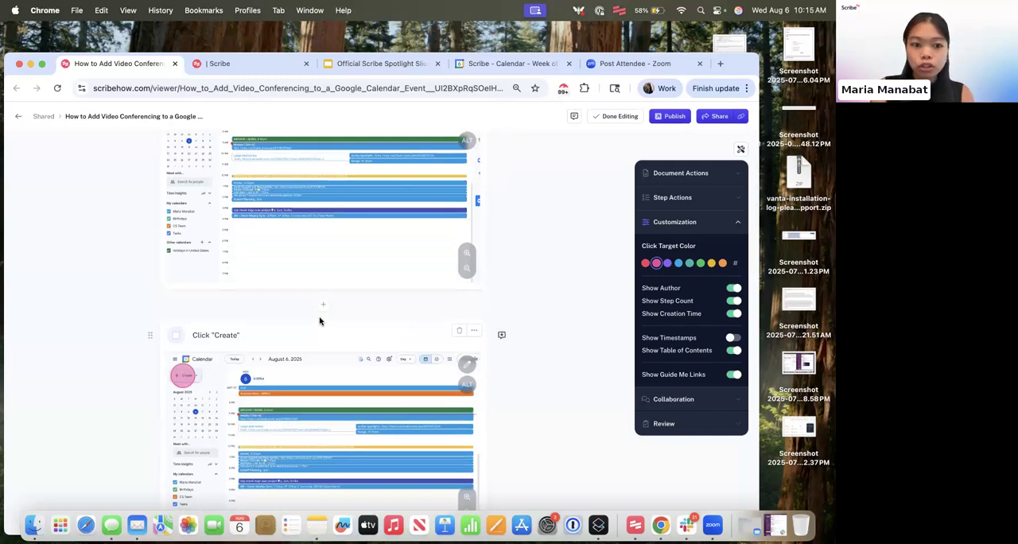
scroll(320, 320, up, 3)
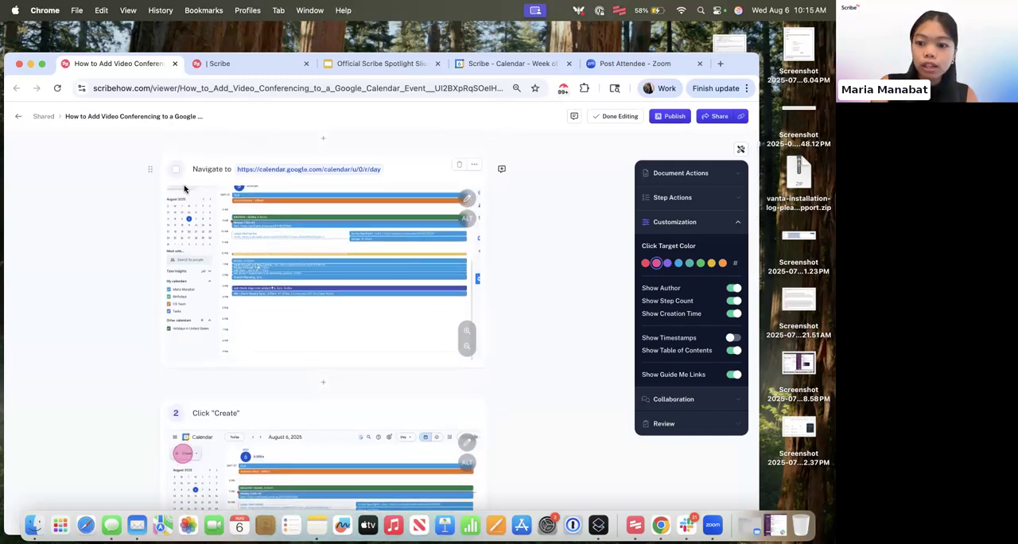
click(176, 171)
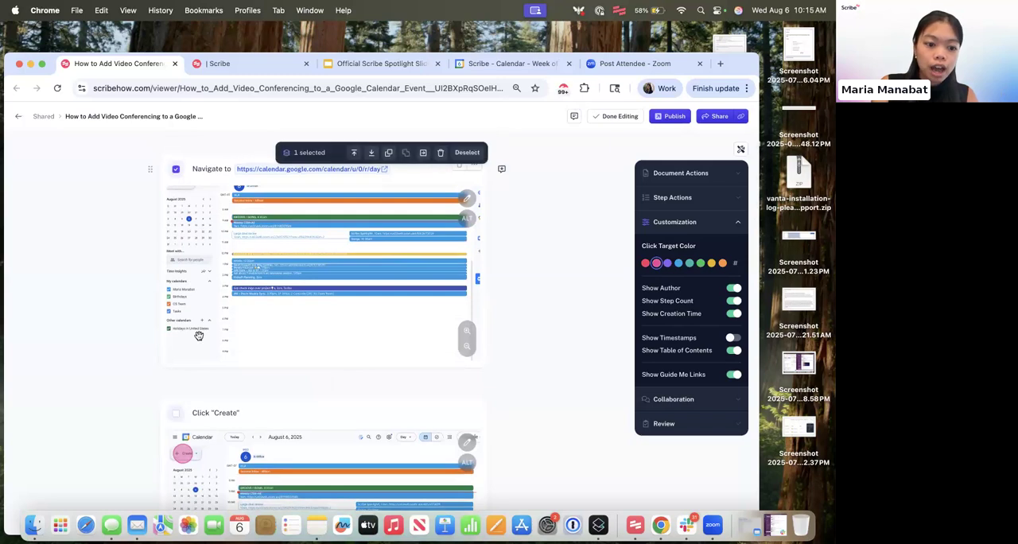
scroll(175, 254, down, 3)
click(175, 333)
scroll(176, 334, down, 2)
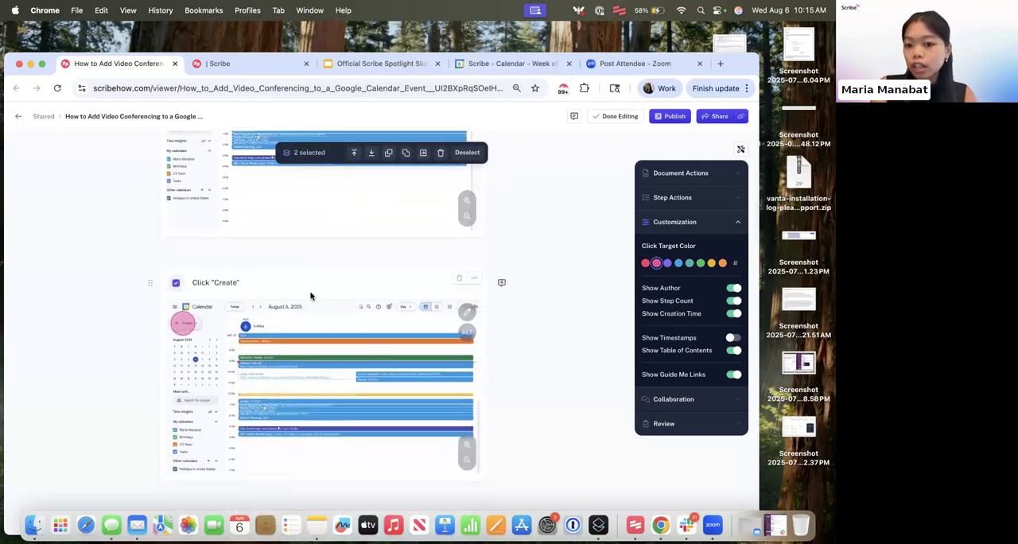
scroll(309, 295, up, 1)
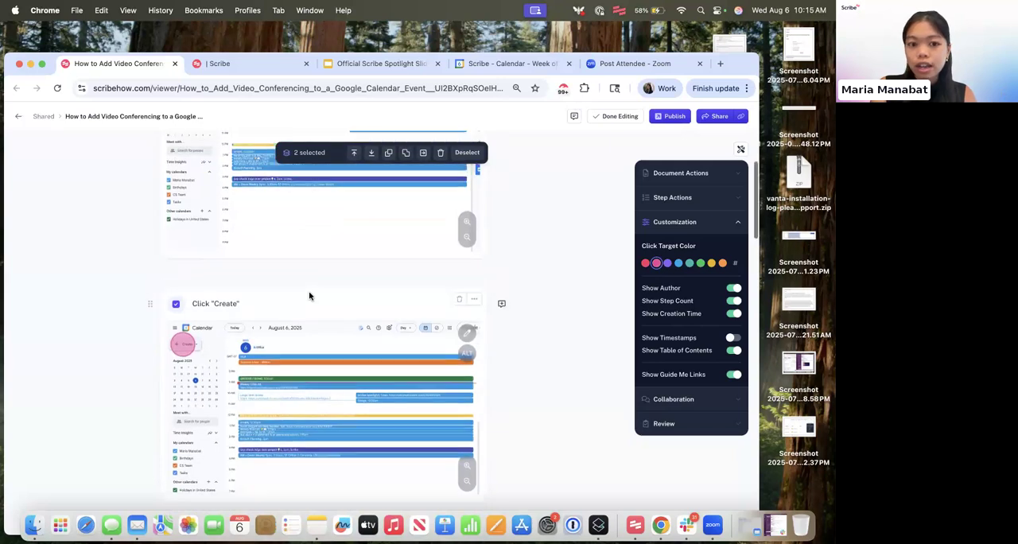
click(408, 156)
scroll(478, 226, up, 5)
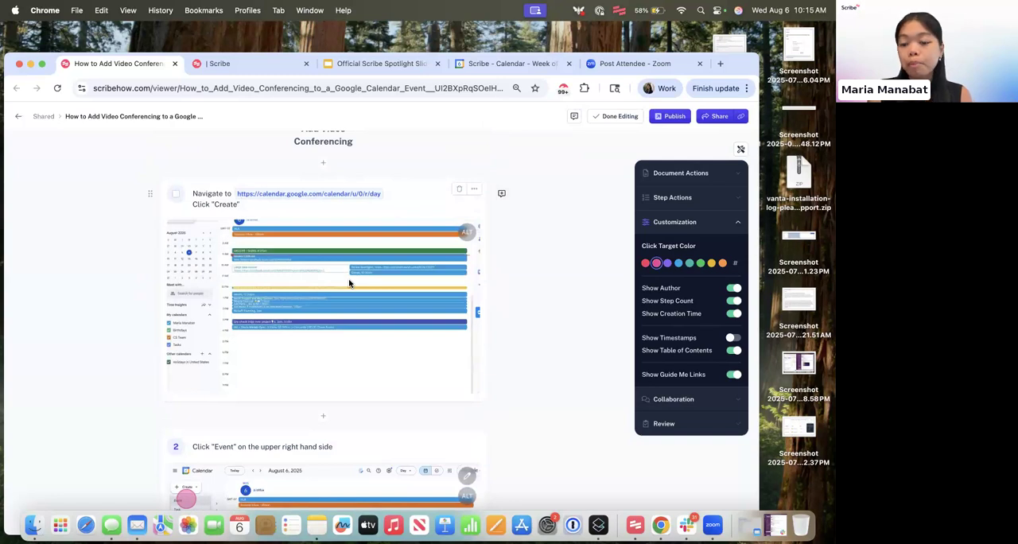
- Run Magic Merge on the guide to combine its similar steps using AI
scroll(429, 351, down, 5)
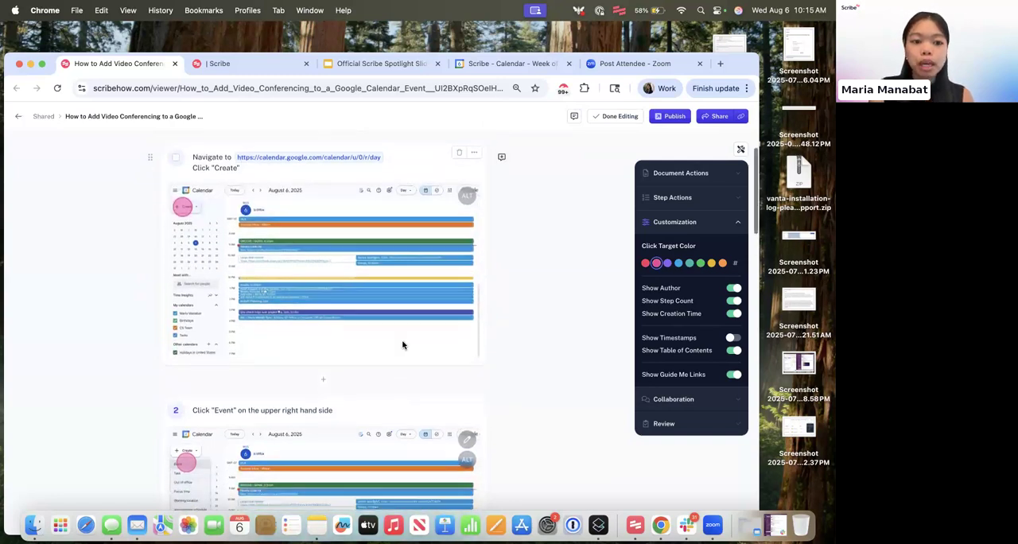
scroll(429, 351, down, 3)
scroll(336, 357, up, 2)
scroll(404, 400, up, 4)
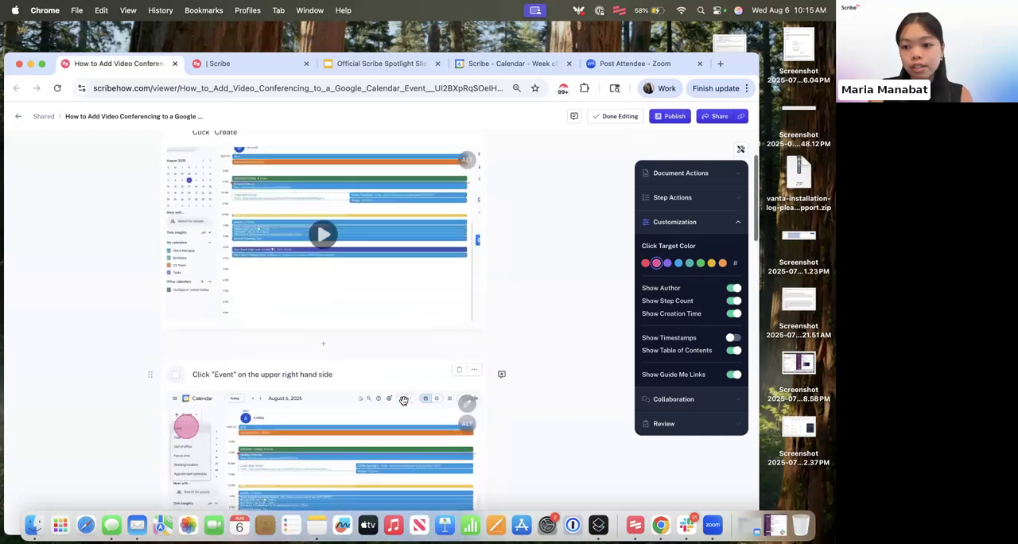
scroll(560, 367, up, 1)
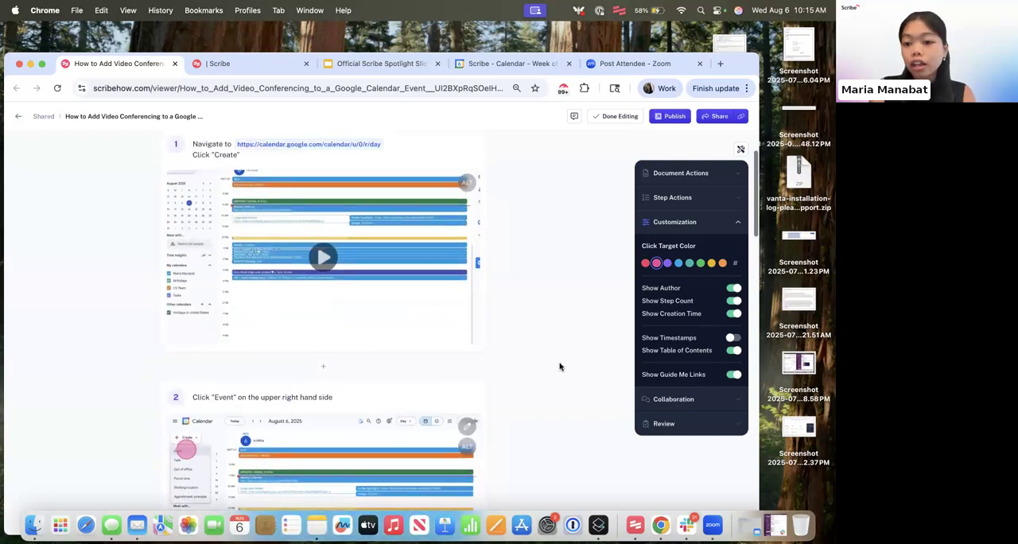
click(732, 229)
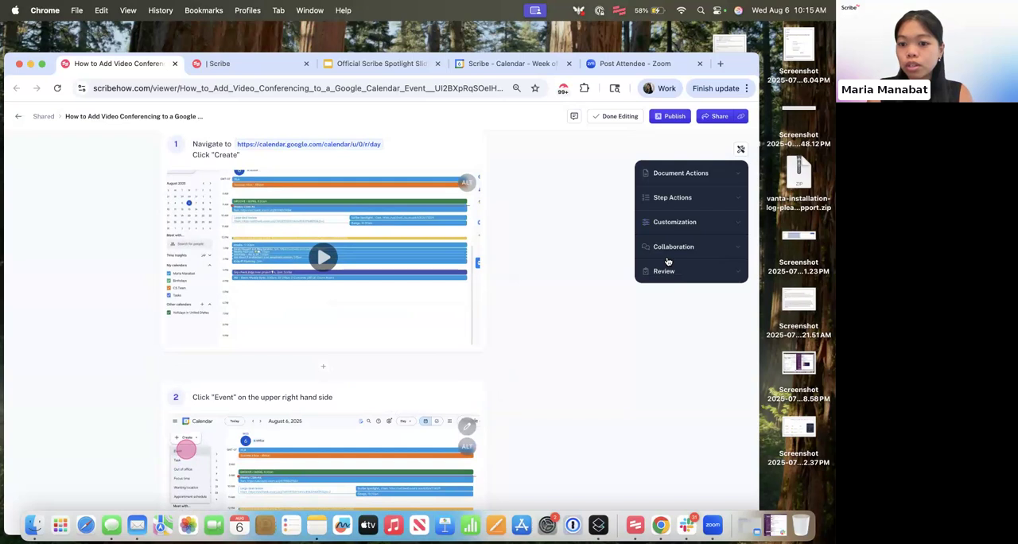
click(677, 204)
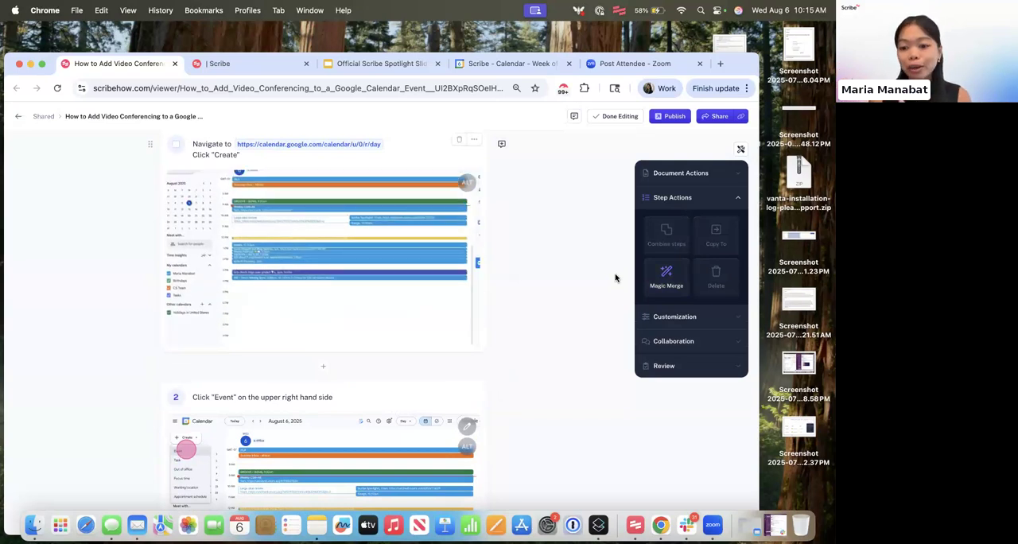
click(666, 276)
click(664, 237)
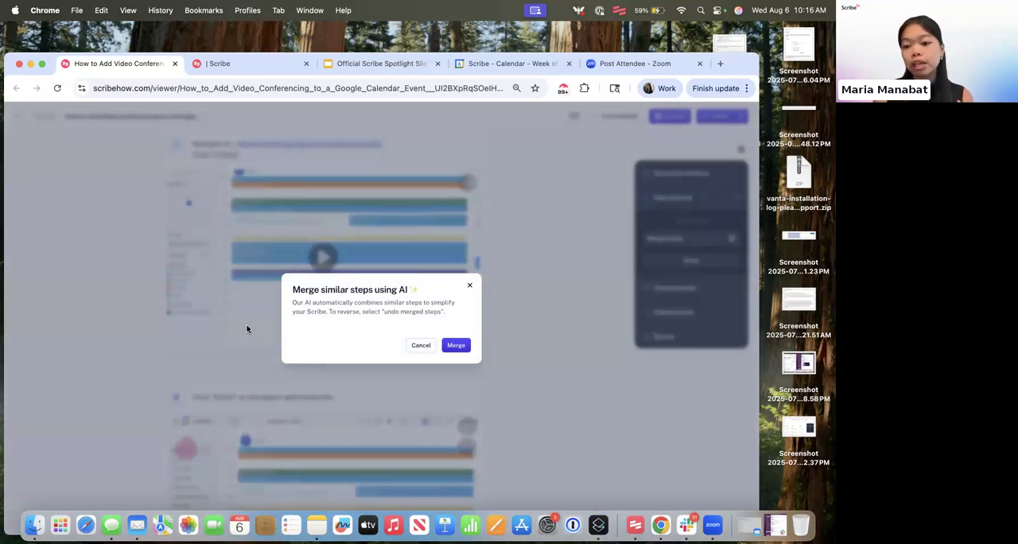
click(461, 346)
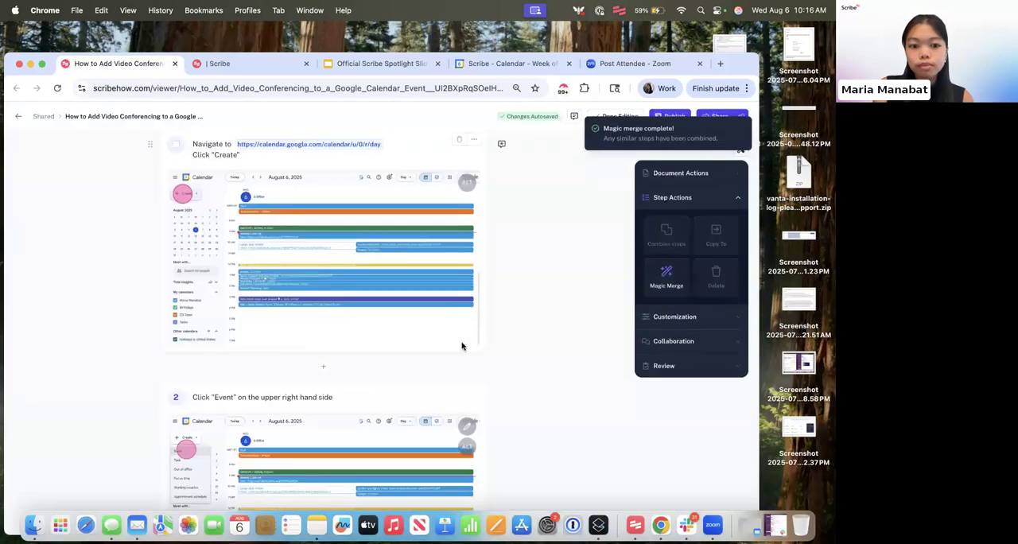
- Publish the merged guide with the version name "10:16 AM / Aug 6!" and all comments resolved
scroll(423, 385, down, 8)
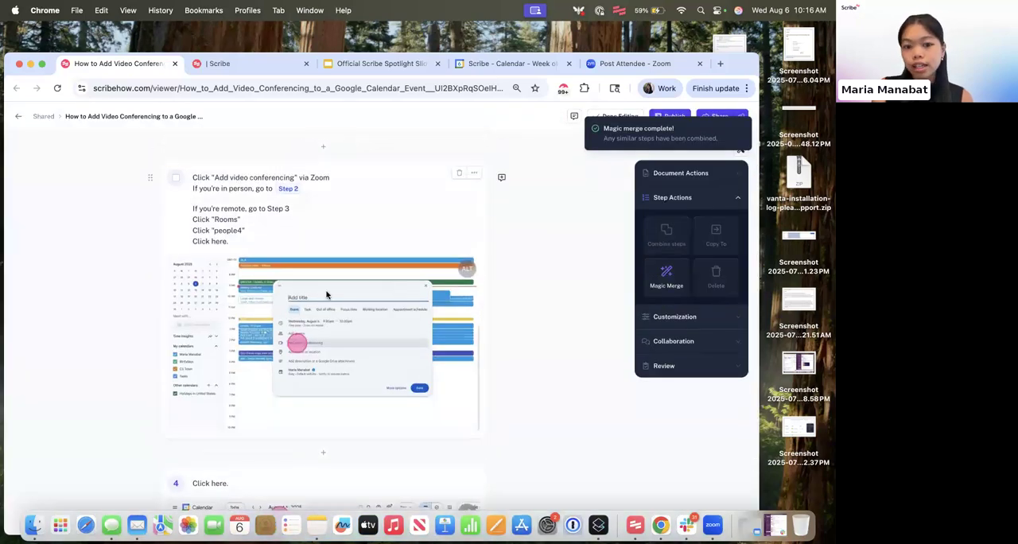
scroll(322, 301, down, 6)
scroll(322, 300, up, 15)
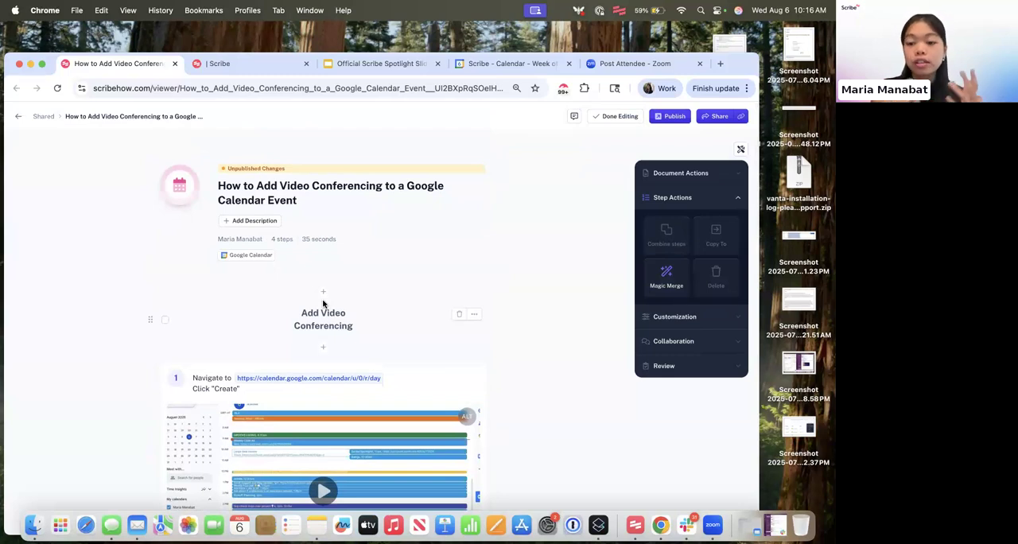
drag(736, 70, 738, 58)
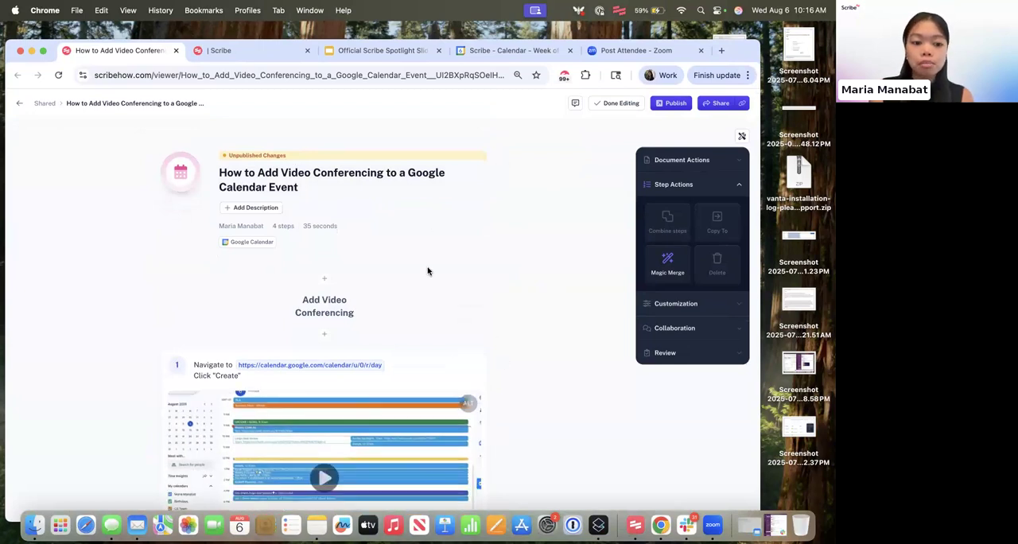
scroll(362, 406, down, 3)
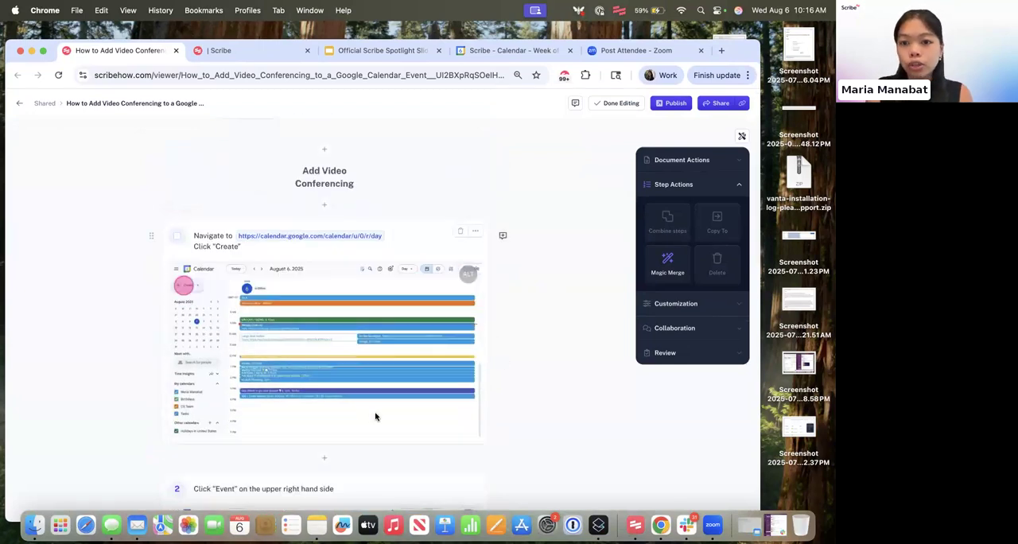
scroll(546, 191, up, 3)
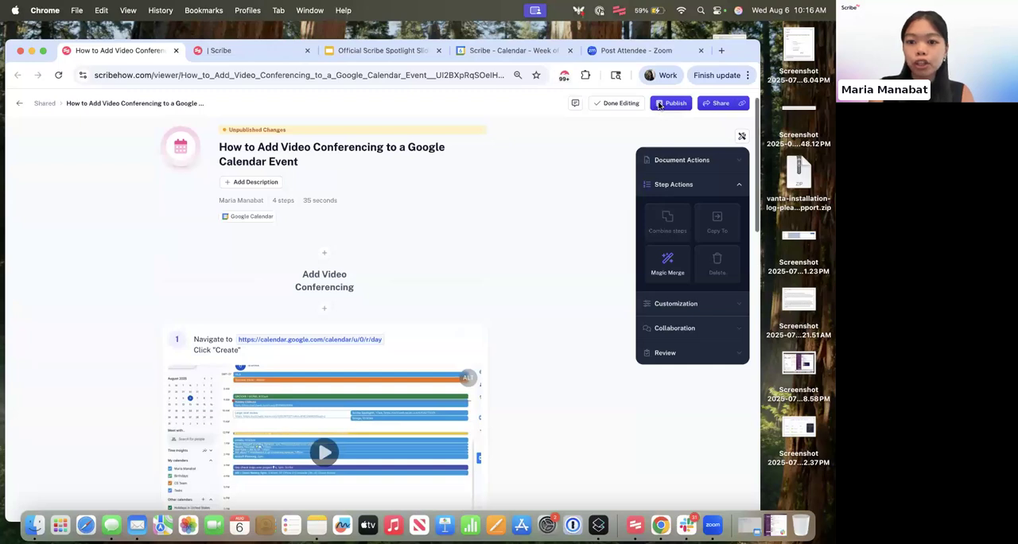
click(672, 103)
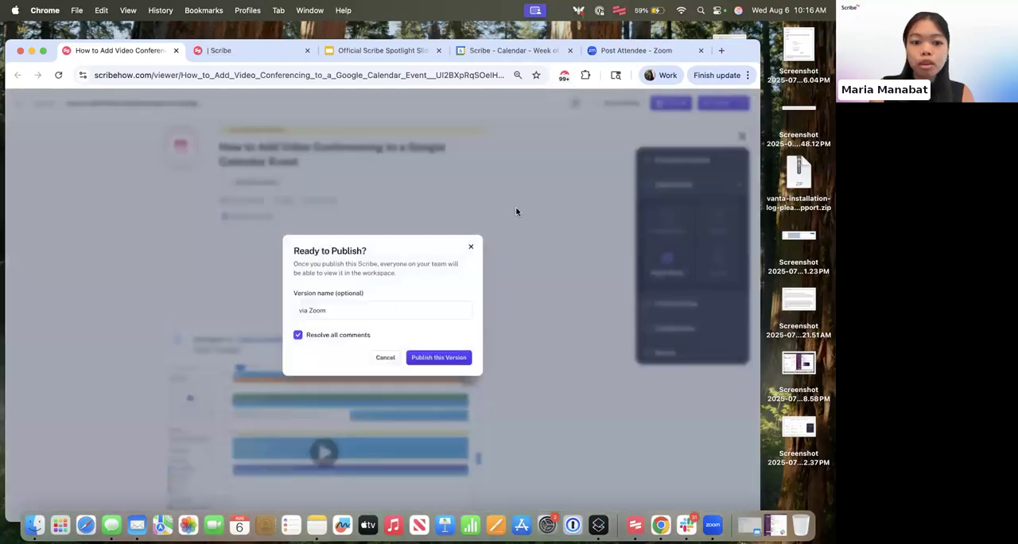
triple_click(330, 311)
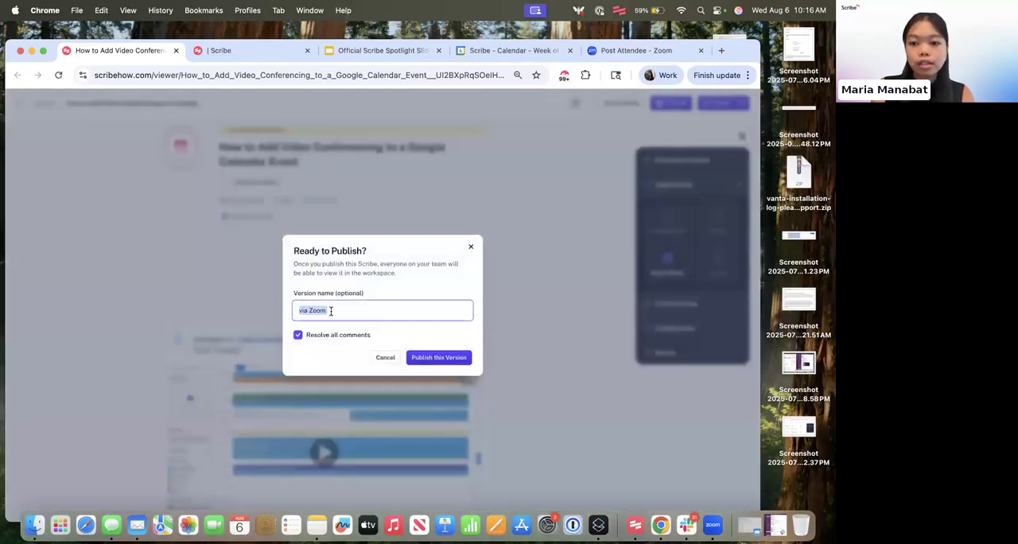
text(10:16 AM /)
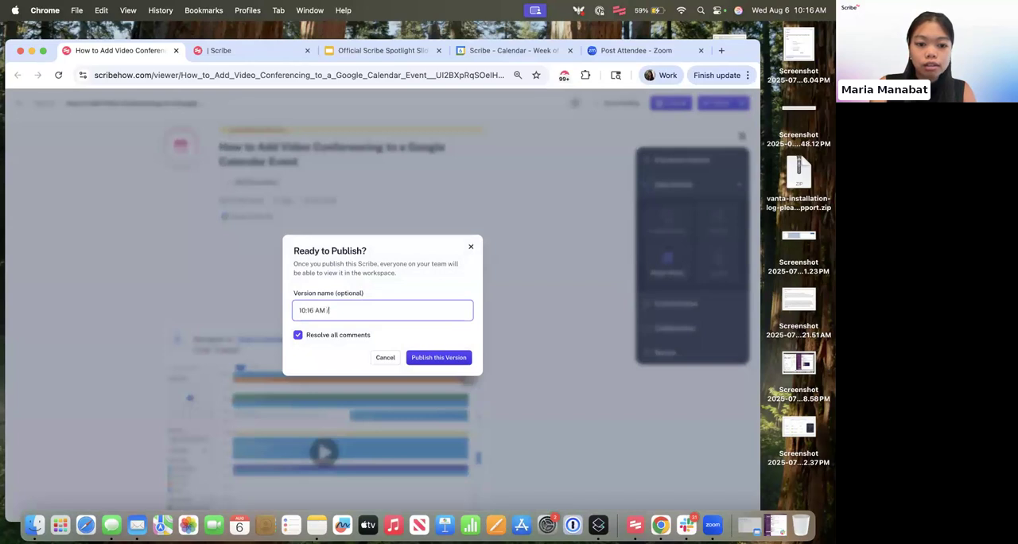
text( Aug 6)
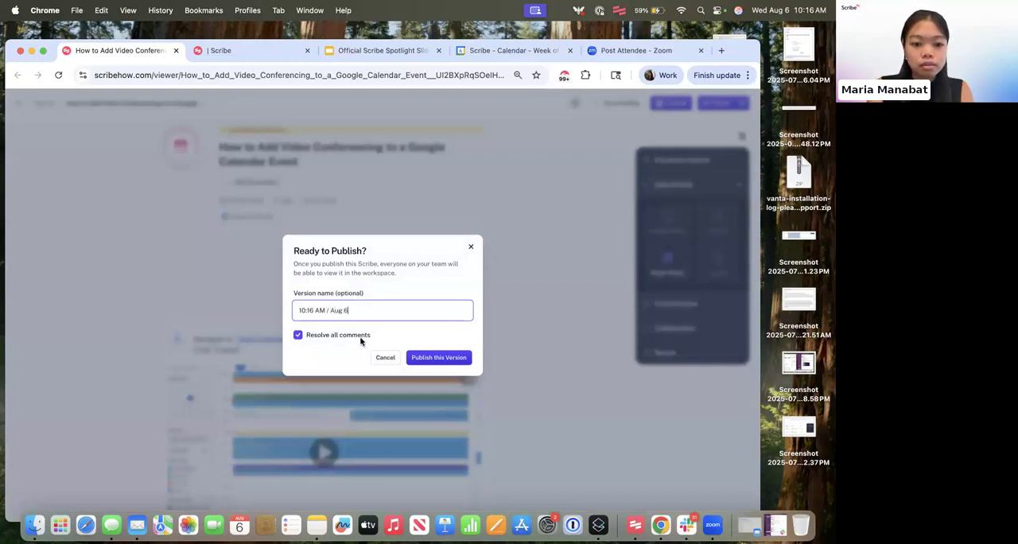
click(419, 360)
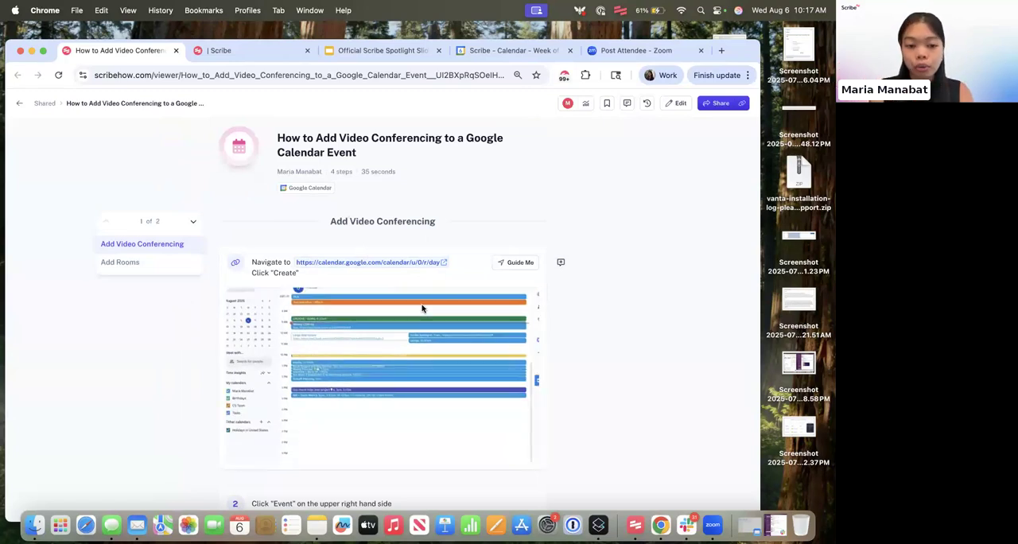
- Open the guide's version history and preview the steps of the "via Zoom" version from Aug 06, 2025, 10:13 AM
scroll(486, 308, down, 5)
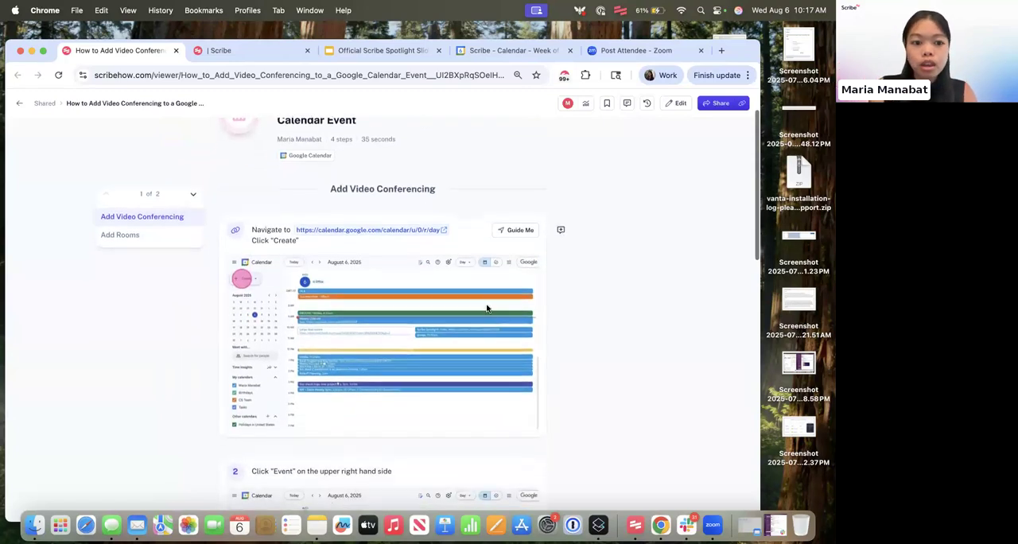
scroll(486, 303, down, 6)
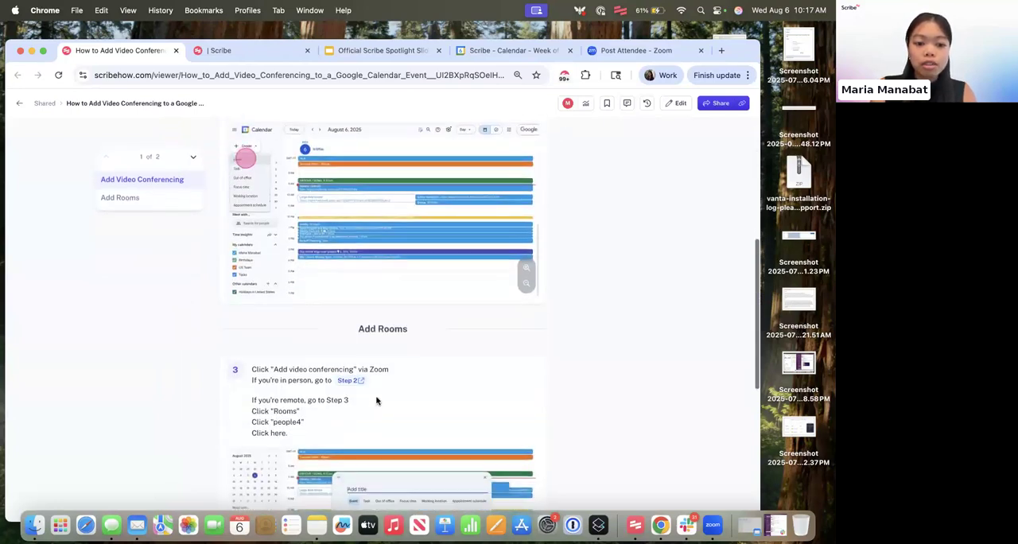
scroll(360, 324, down, 1)
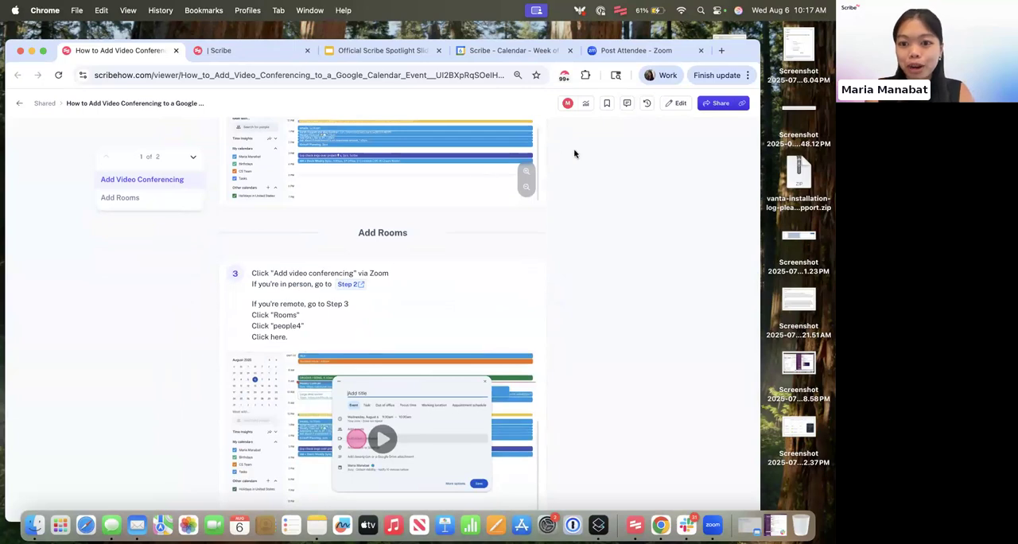
scroll(596, 156, up, 10)
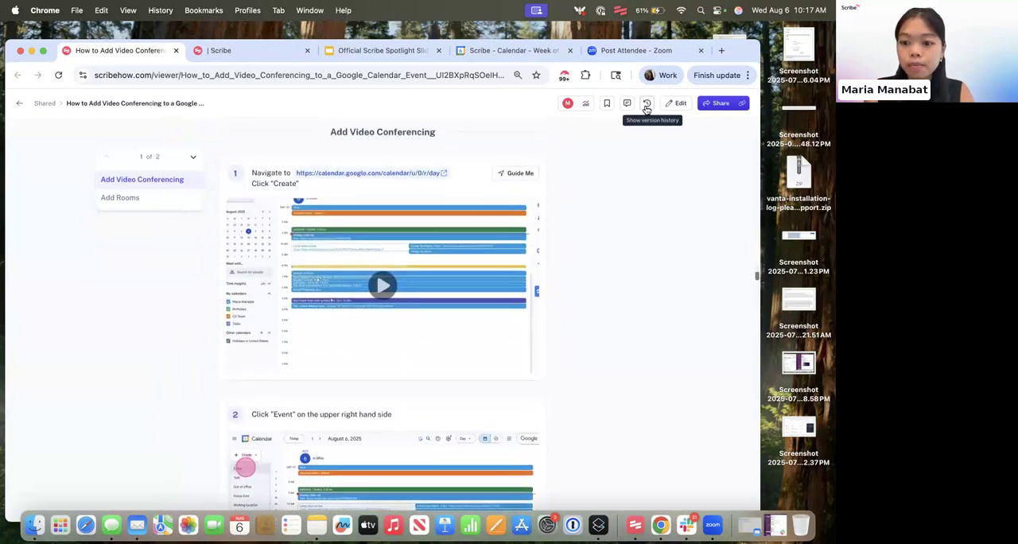
click(646, 105)
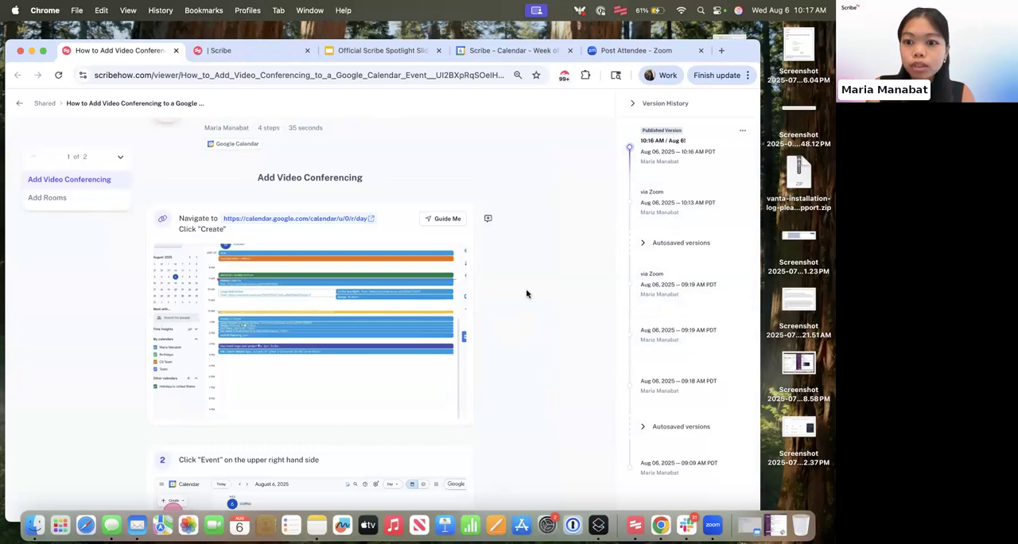
scroll(527, 291, down, 1)
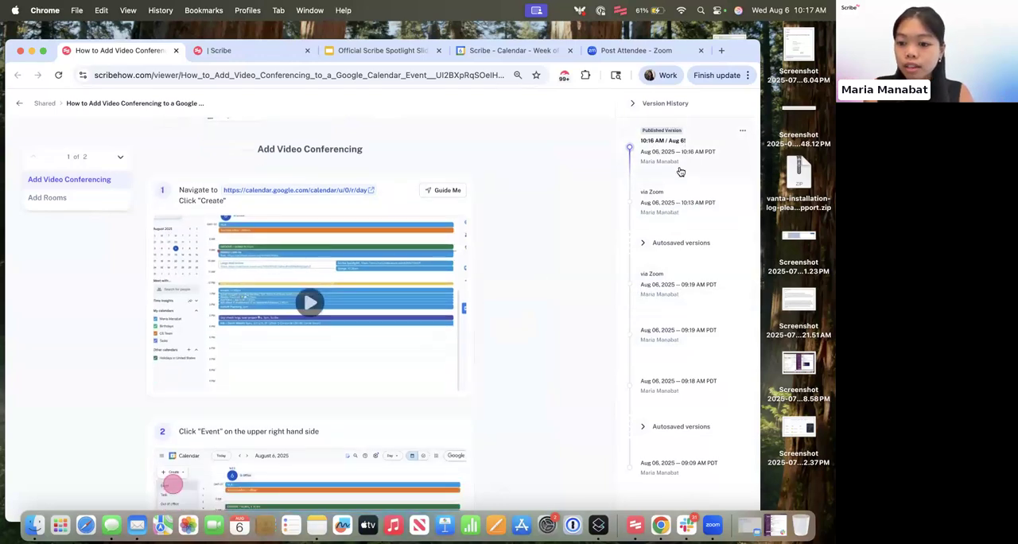
click(683, 196)
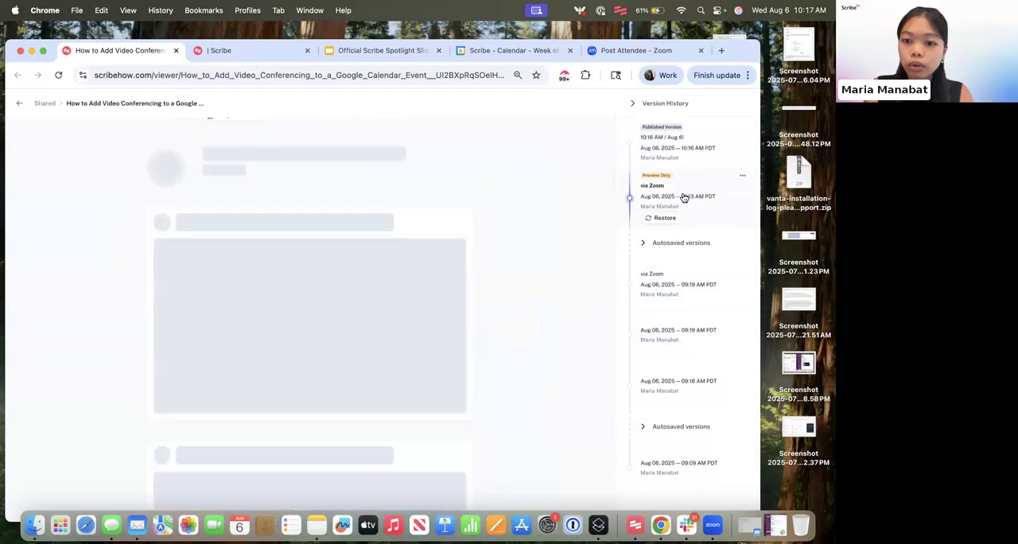
scroll(391, 337, down, 5)
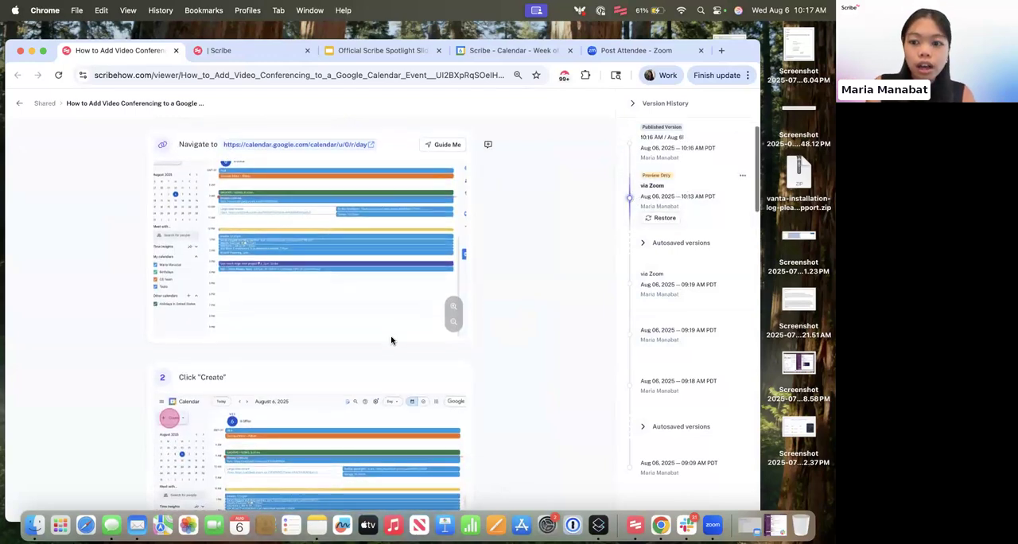
scroll(197, 386, down, 15)
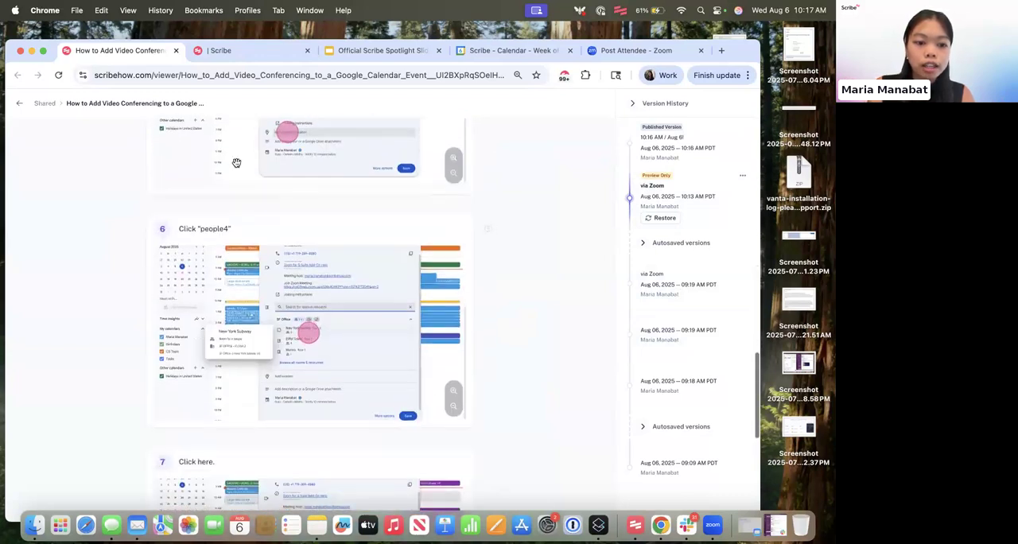
scroll(236, 263, down, 3)
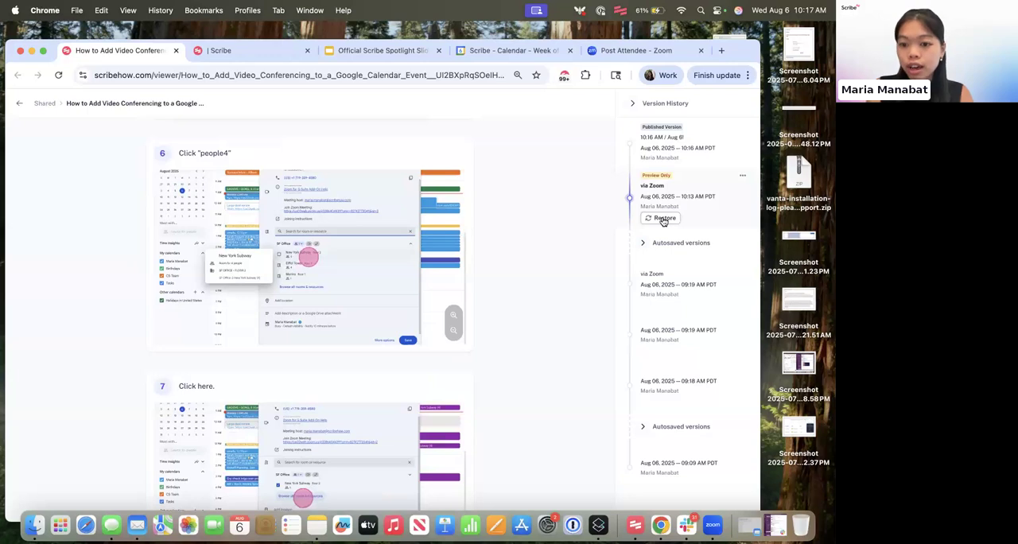
- Restore the previewed "via Zoom" version of the guide and look over its steps in the editor
click(664, 219)
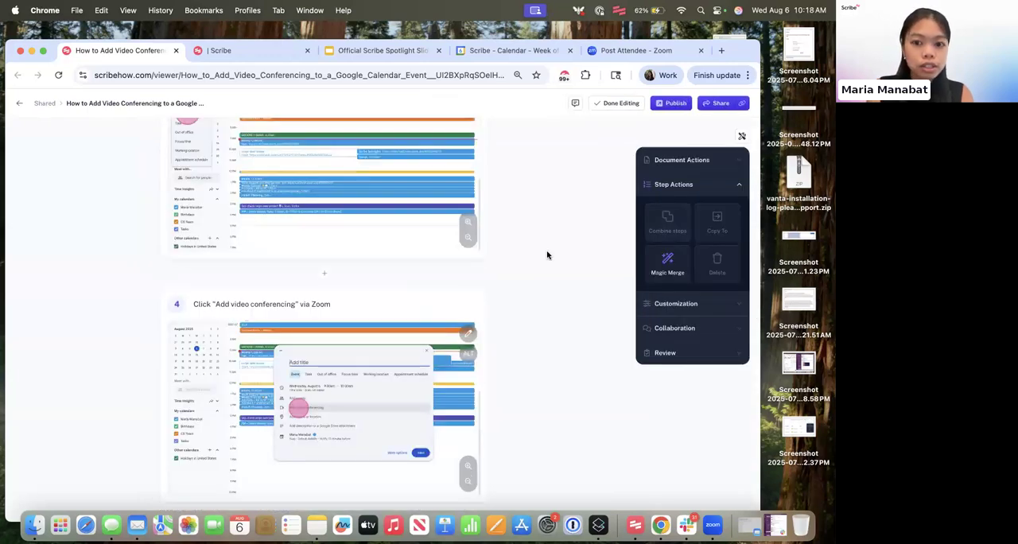
scroll(547, 256, up, 10)
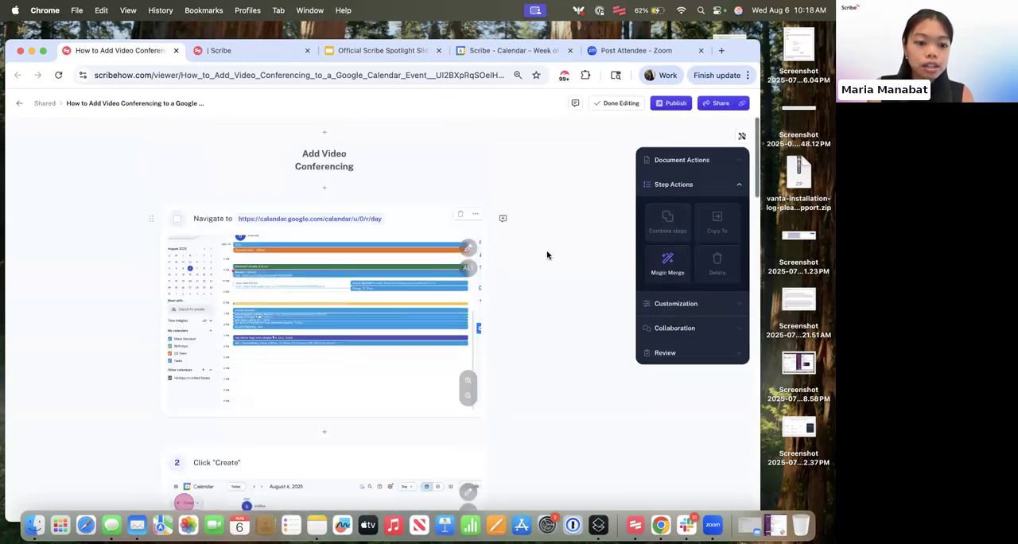
scroll(547, 255, down, 5)
scroll(547, 255, up, 4)
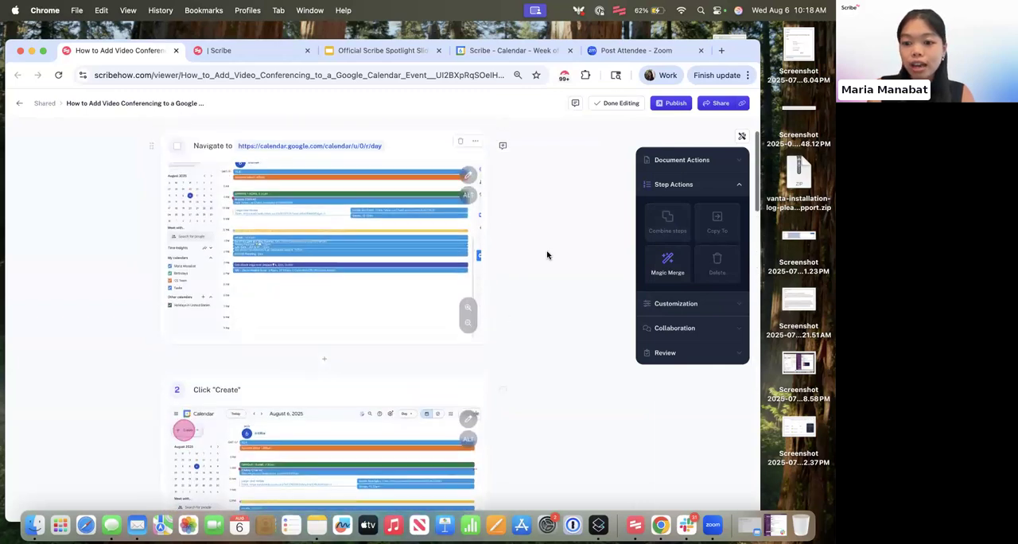
scroll(547, 255, up, 2)
- Publish the restored guide with an edited version name and all comments resolved
click(680, 103)
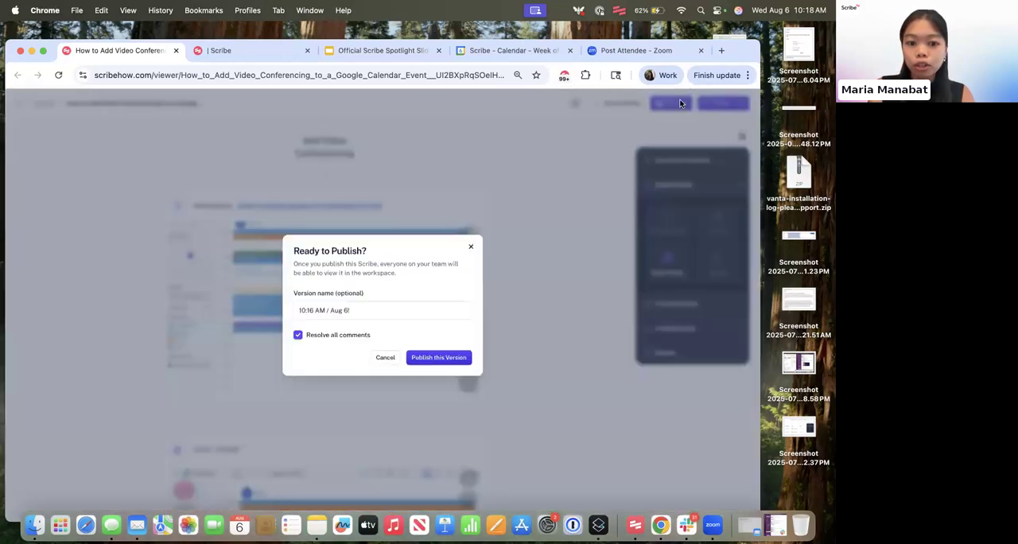
click(369, 312)
key(BackSpace)
text(8)
click(434, 357)
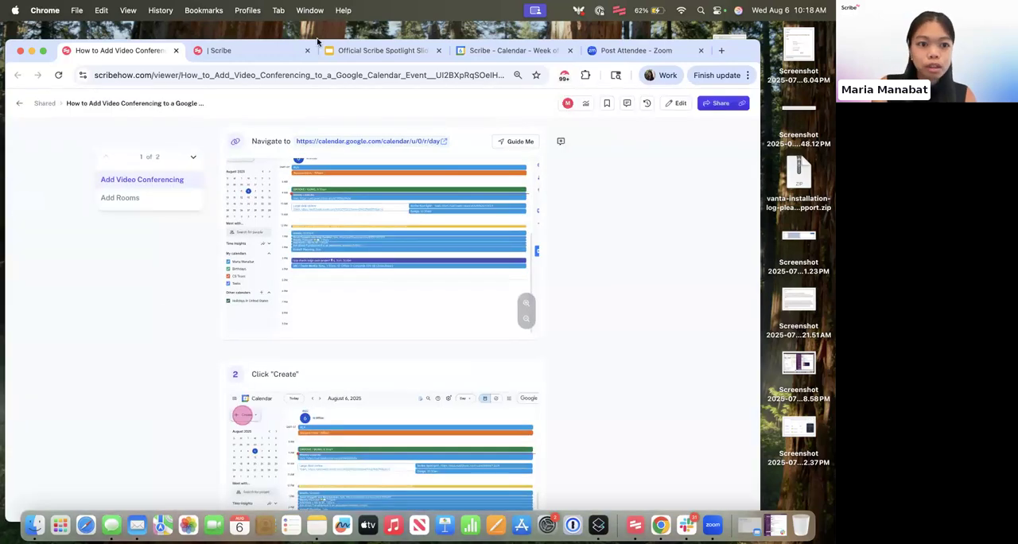
- Review the published guide's title and its steps in the Add Video Conferencing and Add Rooms sections
scroll(332, 222, up, 4)
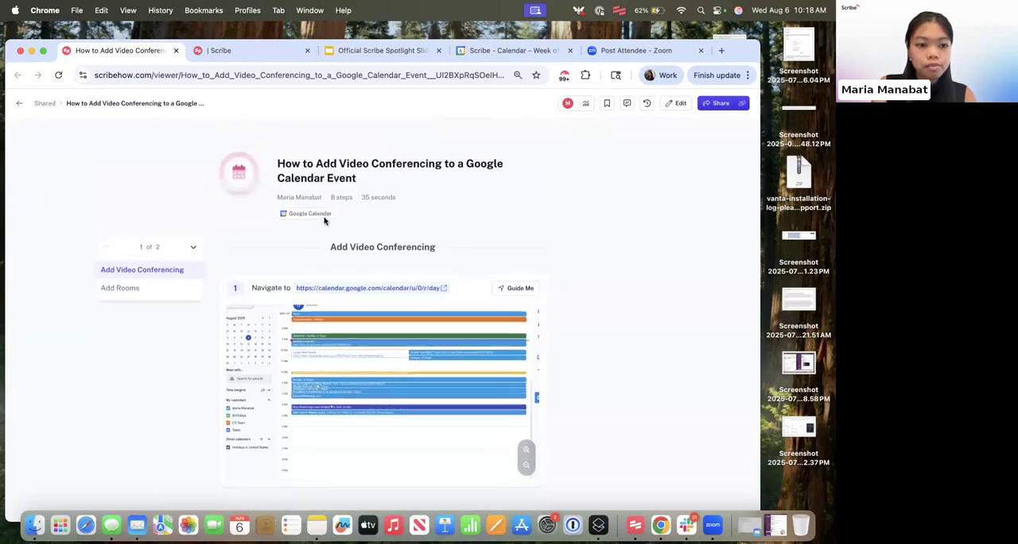
scroll(410, 296, down, 1)
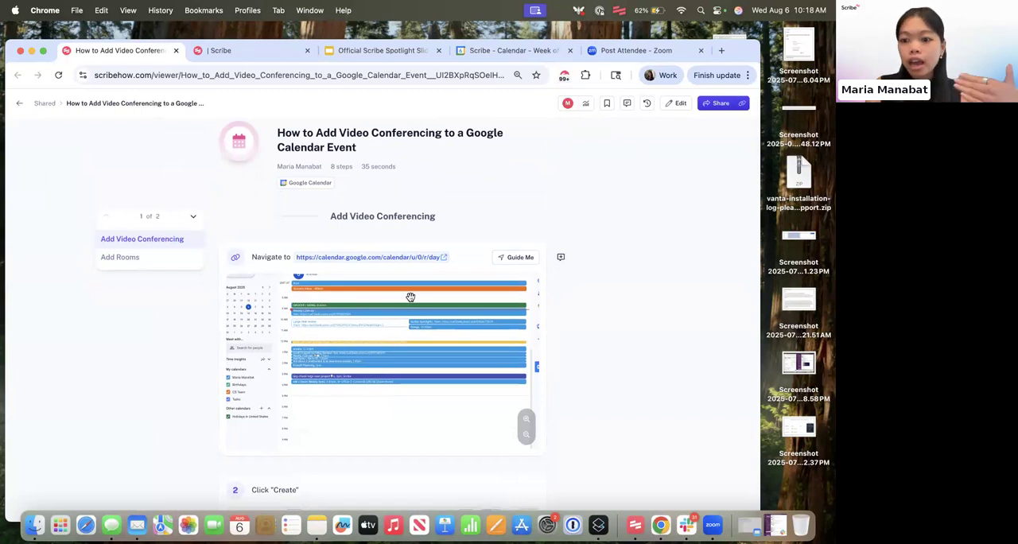
scroll(456, 318, down, 5)
scroll(455, 318, down, 10)
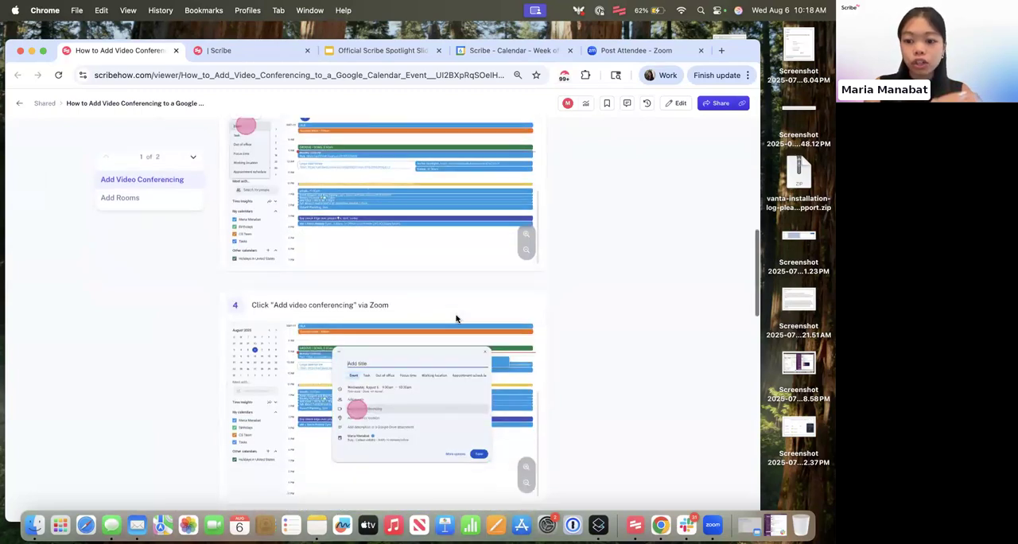
scroll(456, 316, down, 5)
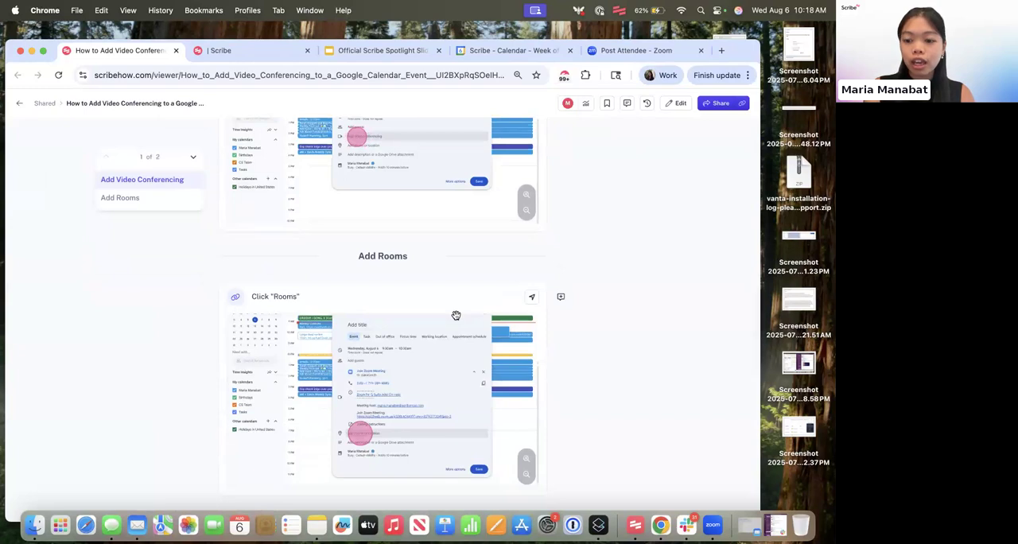
scroll(456, 316, up, 1)
scroll(455, 315, up, 1)
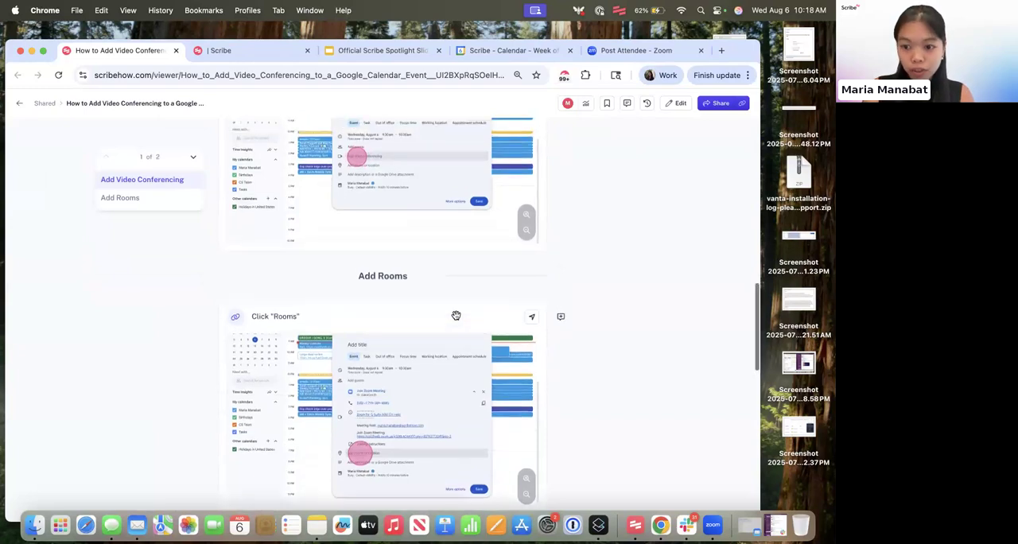
scroll(455, 315, up, 10)
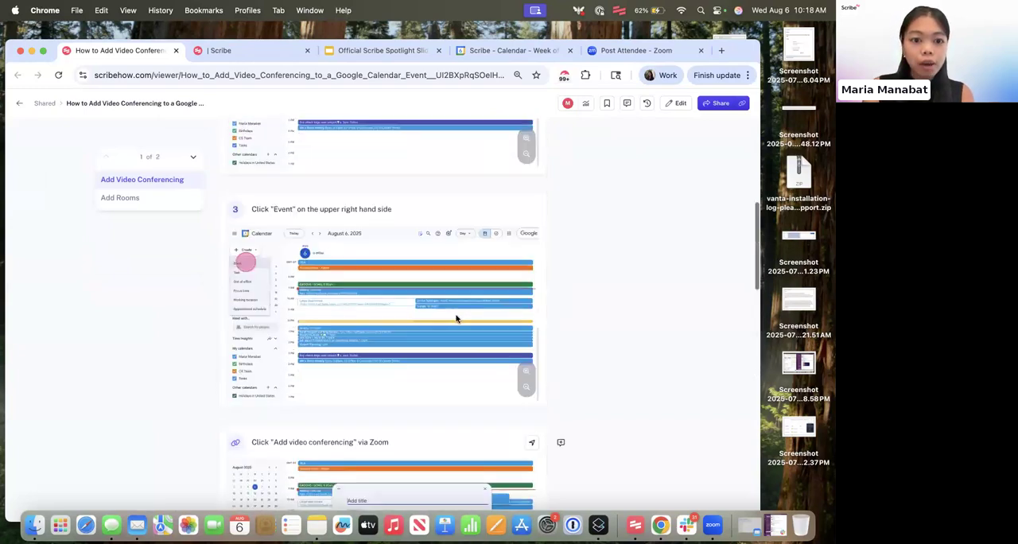
scroll(455, 316, up, 4)
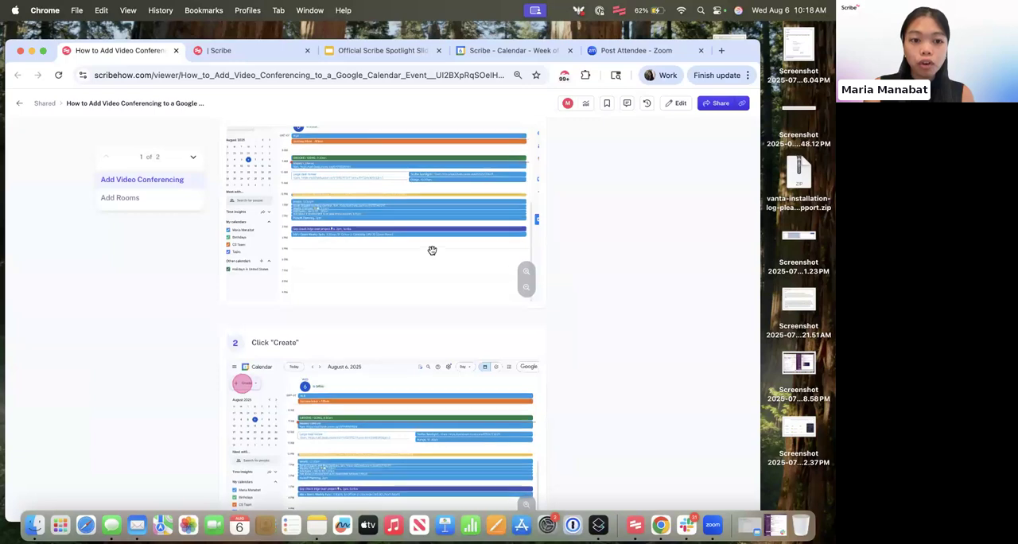
scroll(477, 249, up, 5)
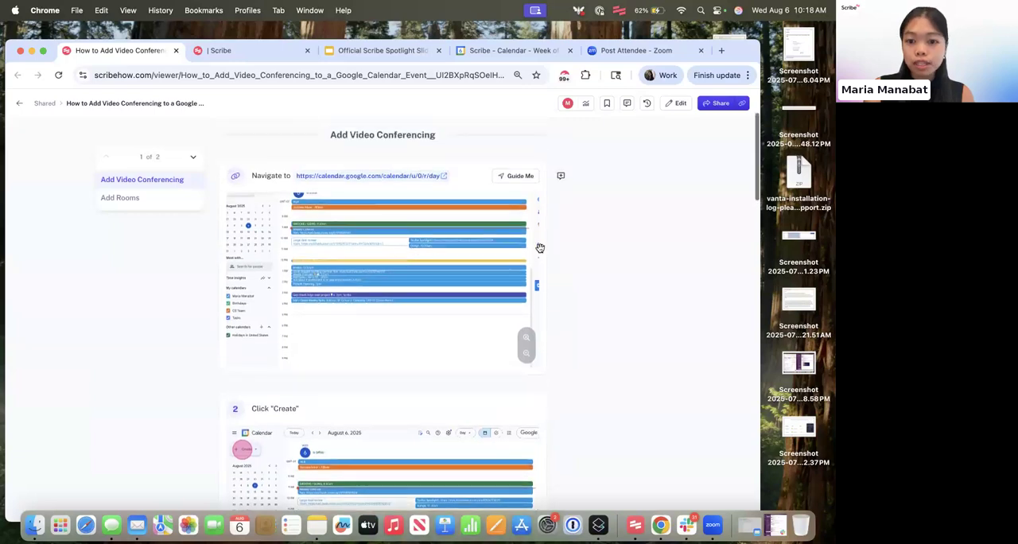
- Add a comment to step 1 that mentions a teammate and says "Would love feedback!"
click(562, 176)
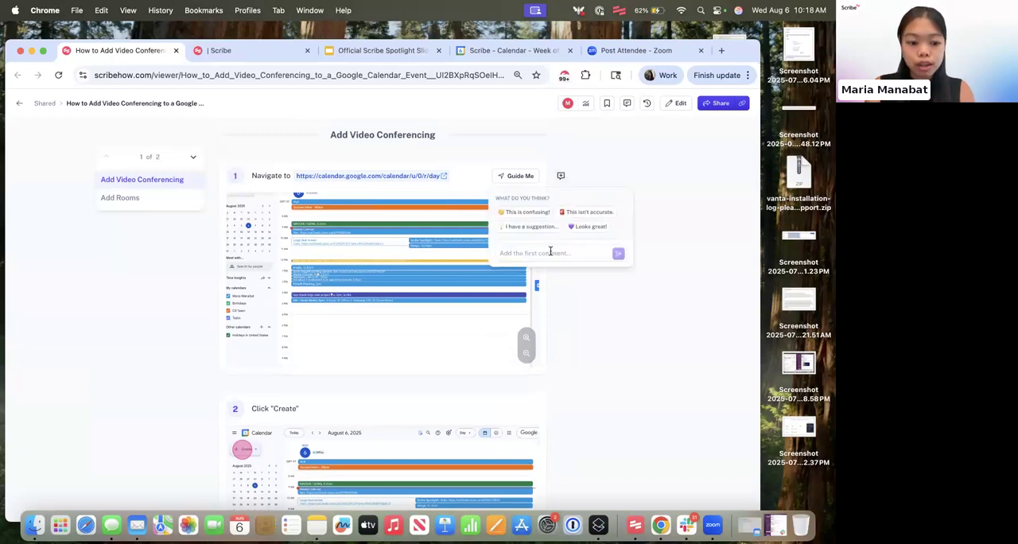
text(@allison)
click(559, 279)
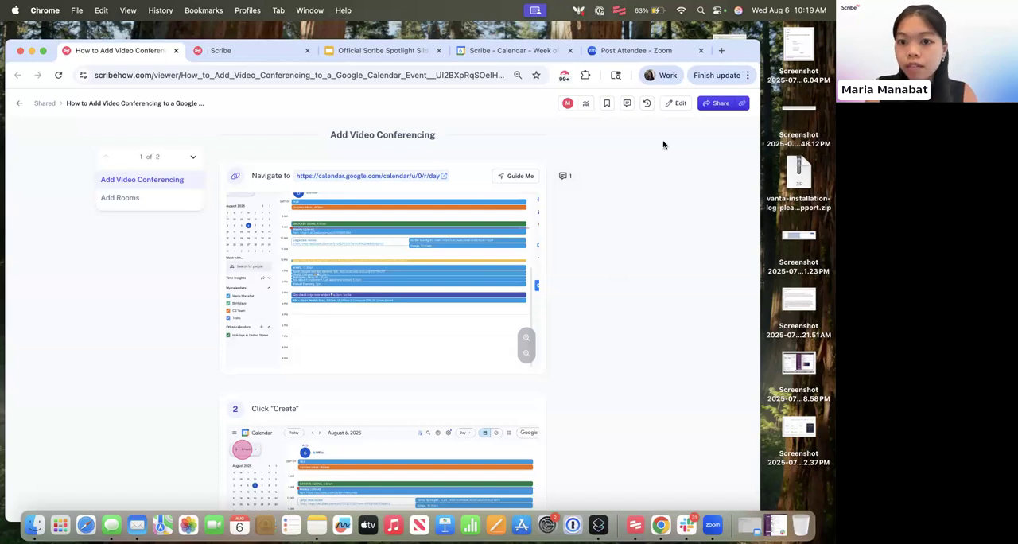
- Resolve the step 1 feedback comment from the guide's comments list and check it among the resolved comments
click(628, 106)
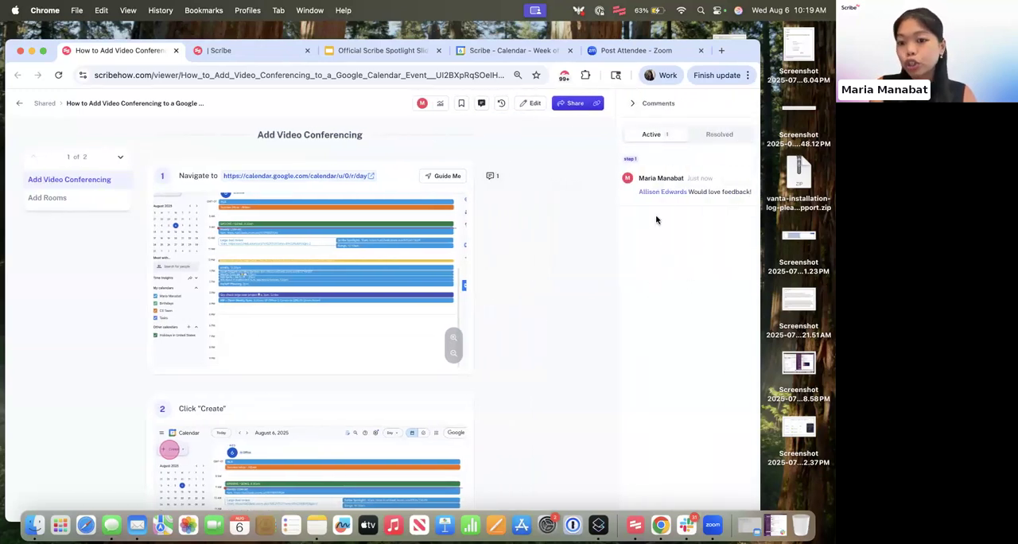
mouse_move(731, 186)
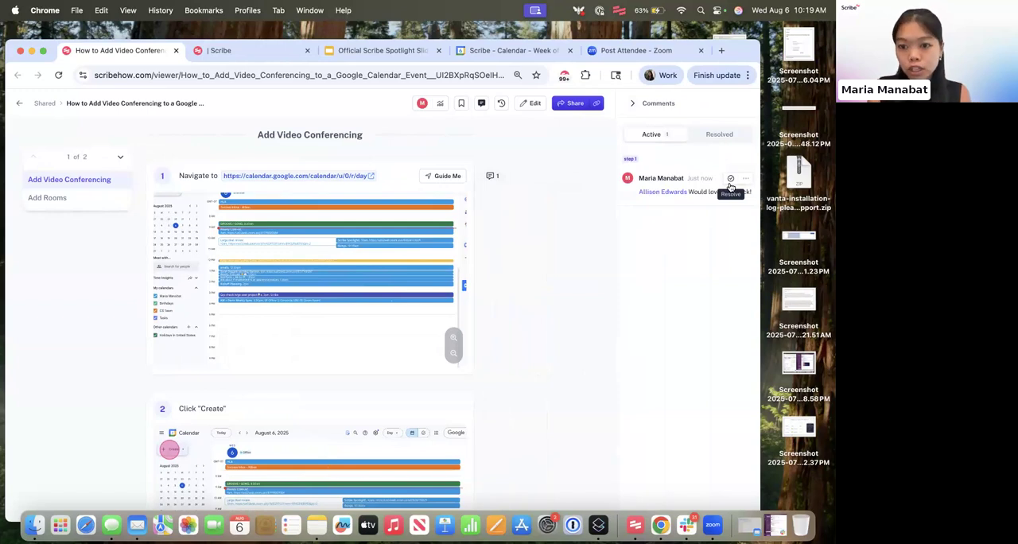
click(729, 180)
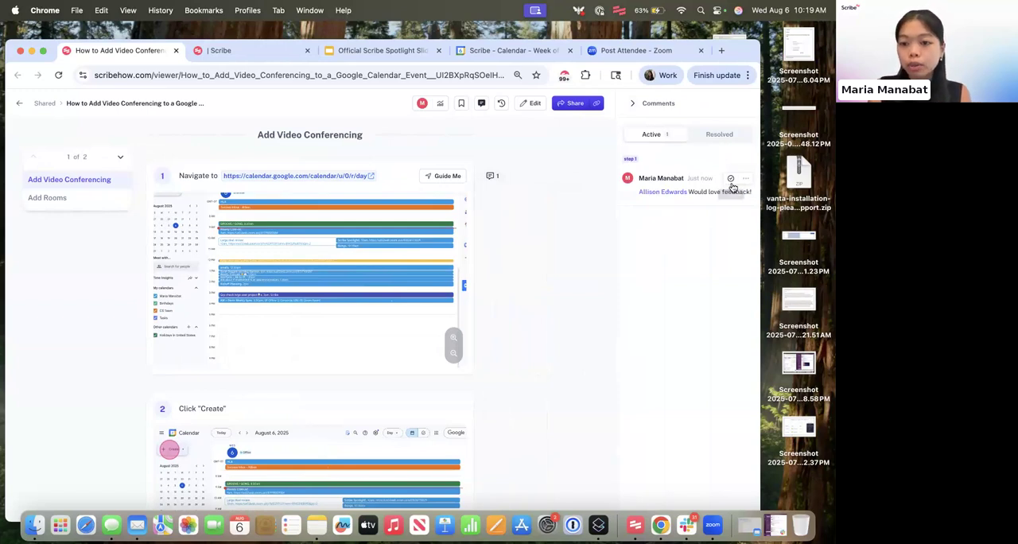
click(727, 136)
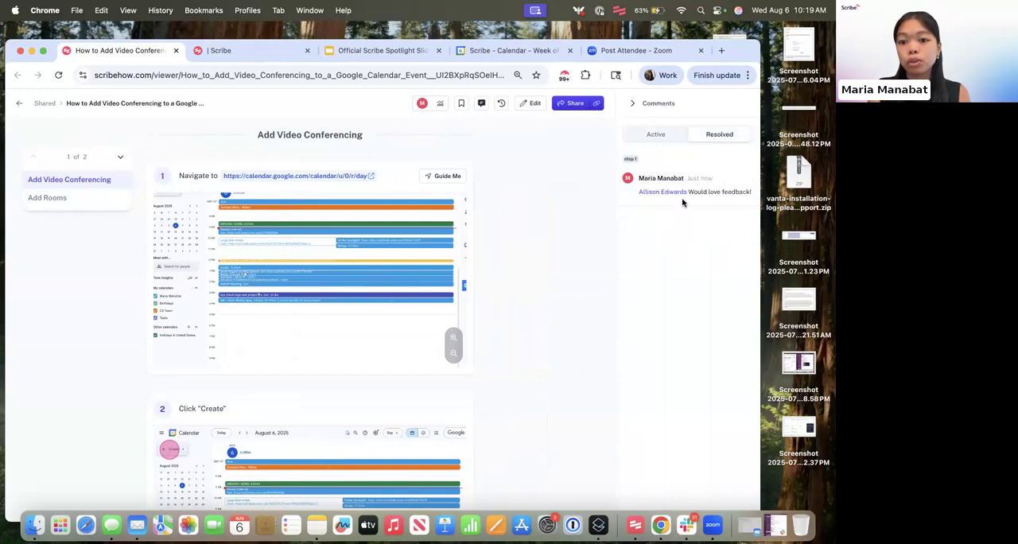
click(632, 103)
scroll(552, 278, up, 3)
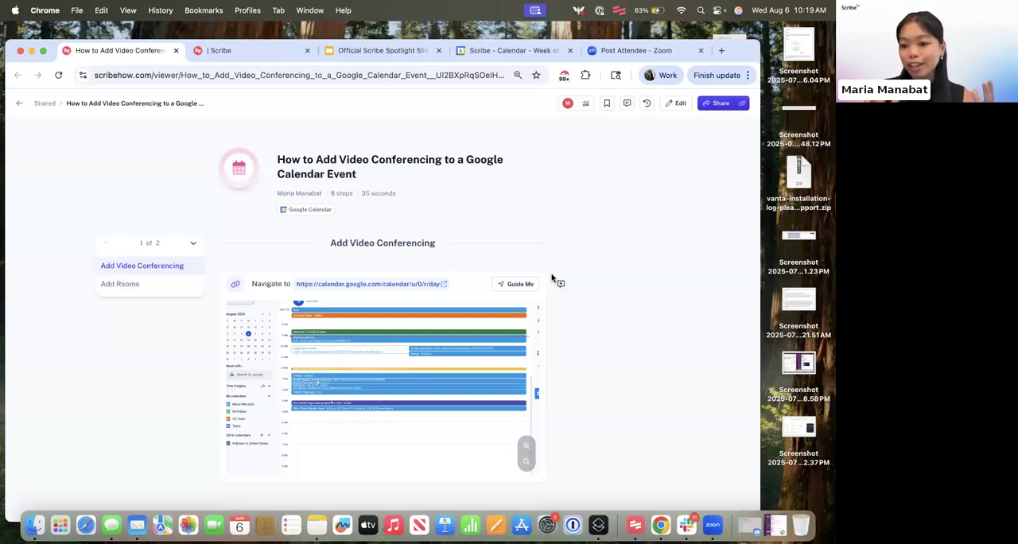
- Switch to the Cyngn Help Center page and examine how its guides are organized under topic headings
drag(751, 49, 757, 37)
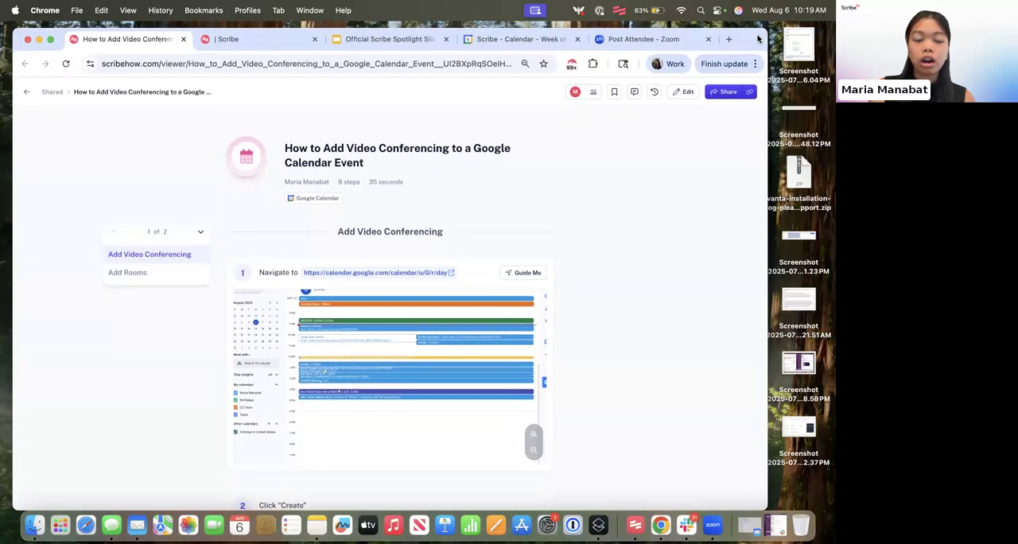
click(303, 39)
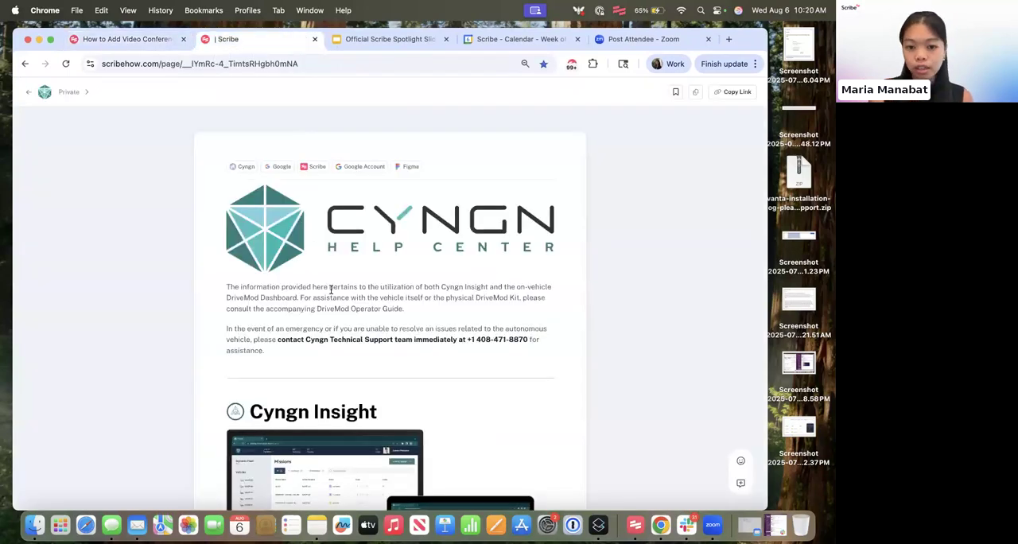
scroll(330, 289, down, 1)
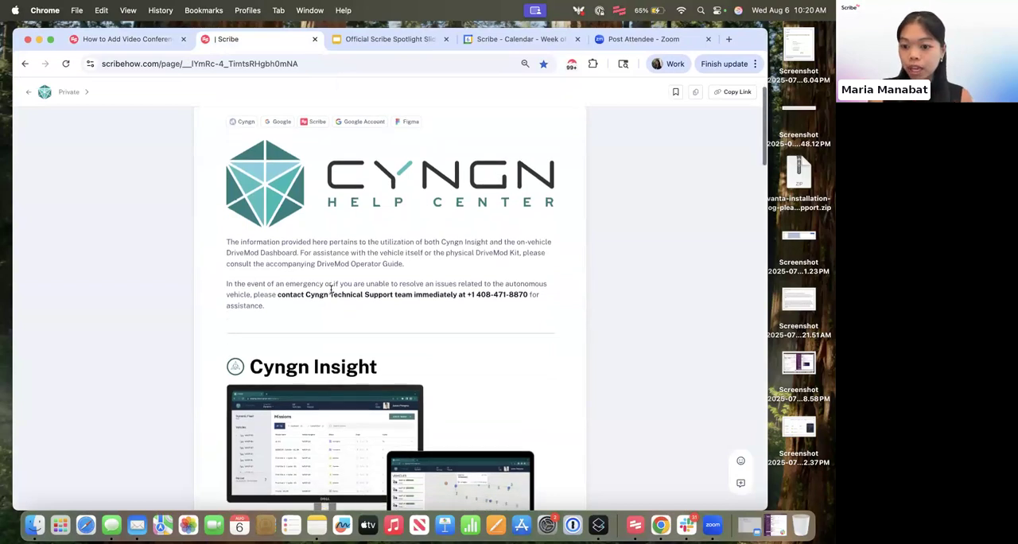
scroll(330, 289, down, 4)
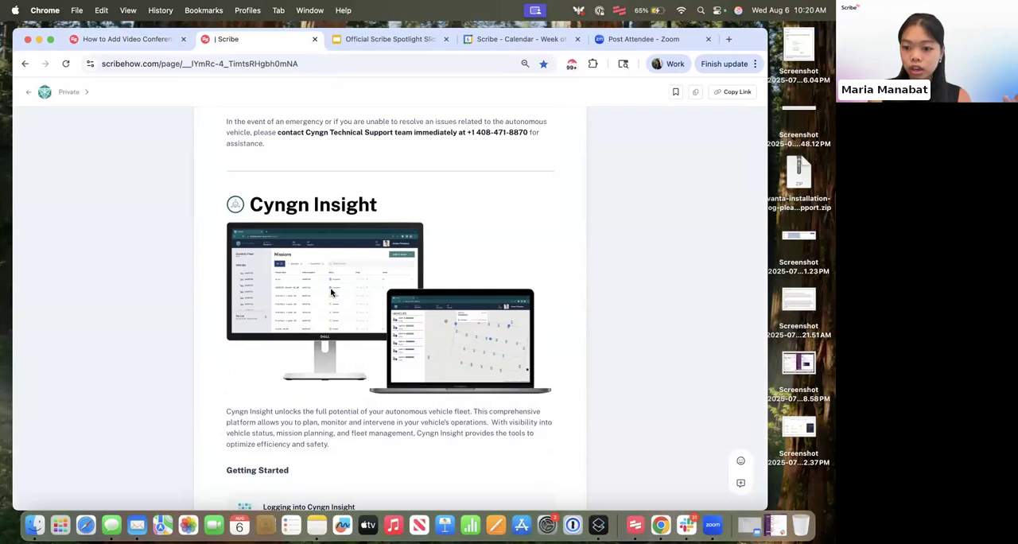
scroll(330, 292, down, 8)
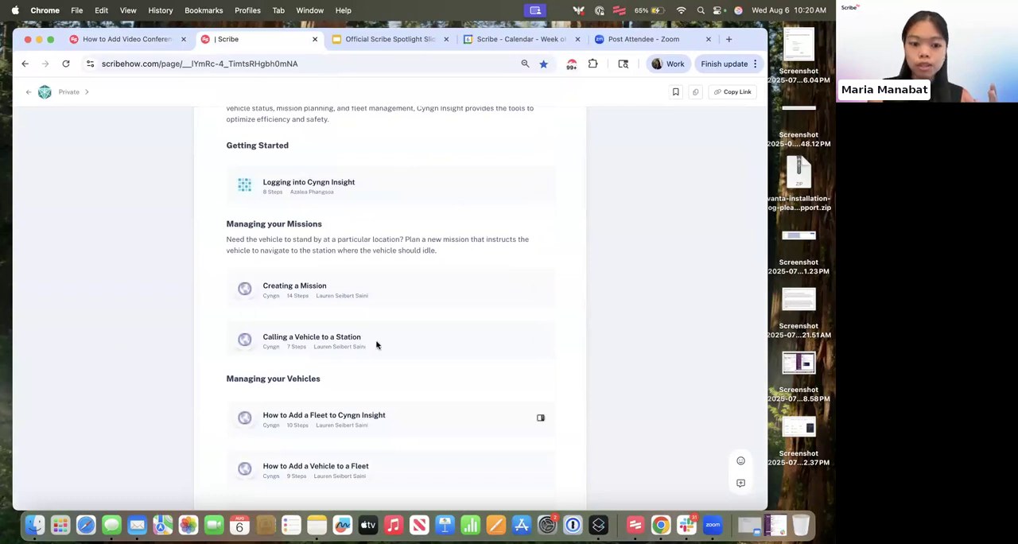
scroll(374, 341, down, 4)
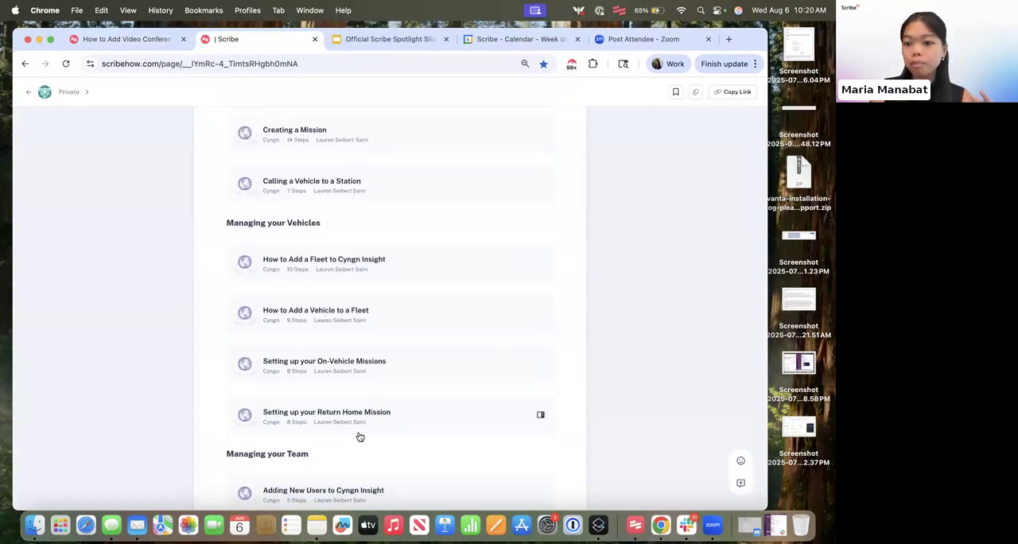
scroll(359, 436, down, 2)
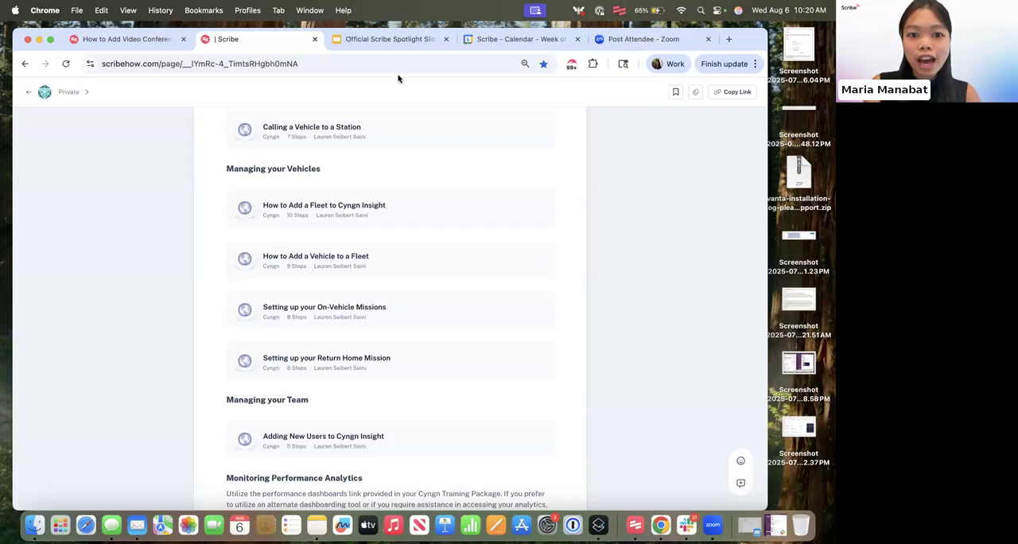
- Switch to the Official Scribe Spotlight Slides in Google Slides and present the "What's the schedule?" slide with presenter view
click(398, 38)
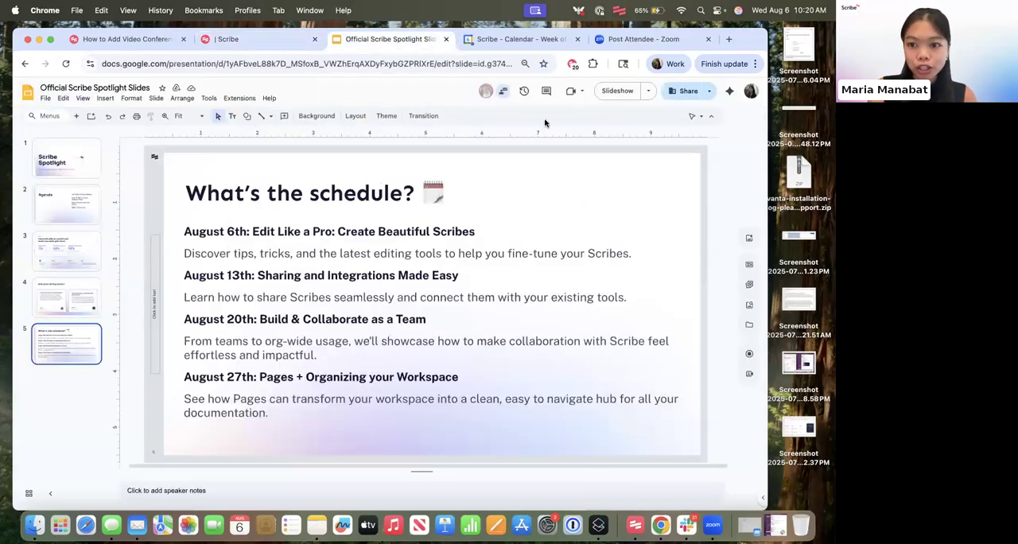
click(648, 91)
click(617, 120)
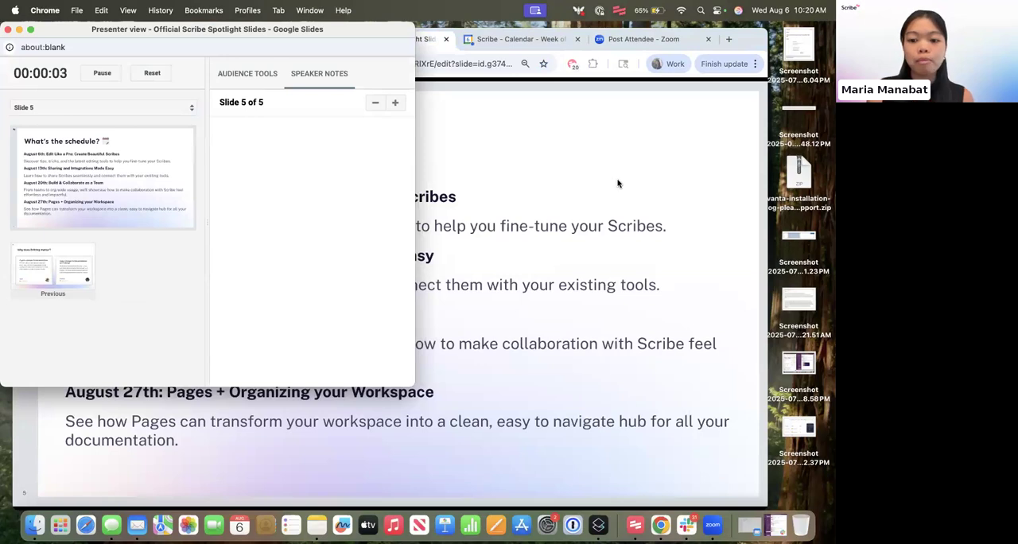
- Move the presenter view window away from the schedule text and close it, keeping the slide on display
drag(77, 32, 554, 95)
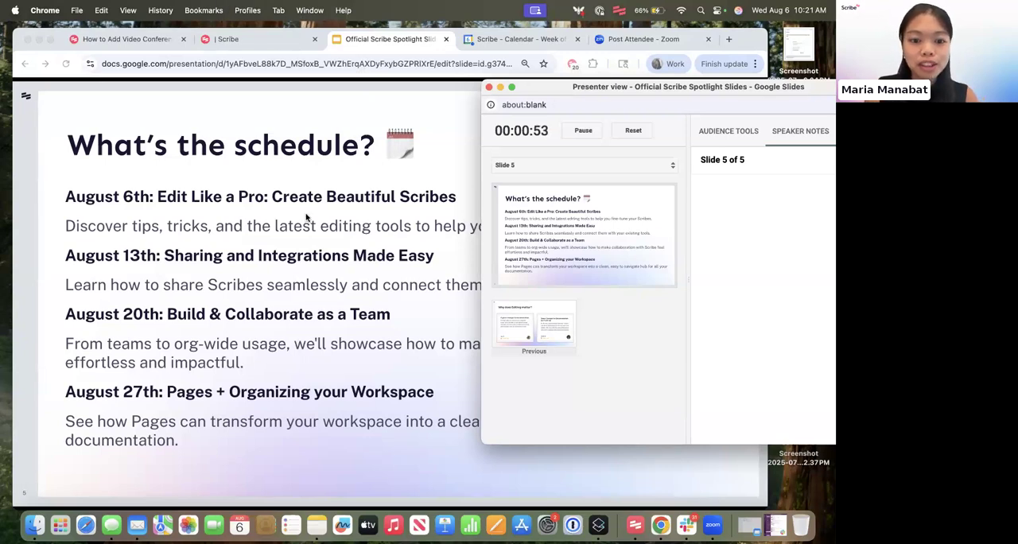
drag(733, 87, 778, 119)
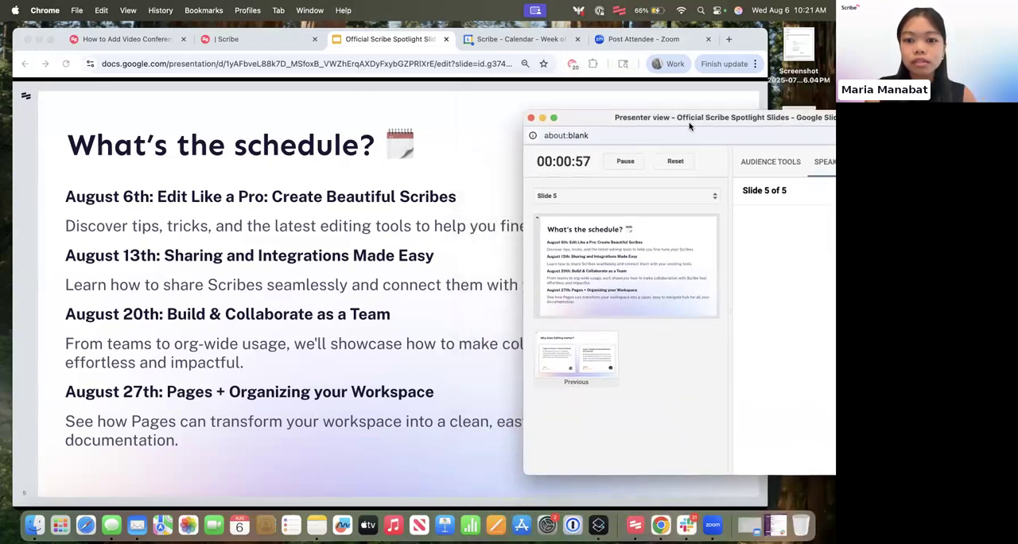
click(531, 117)
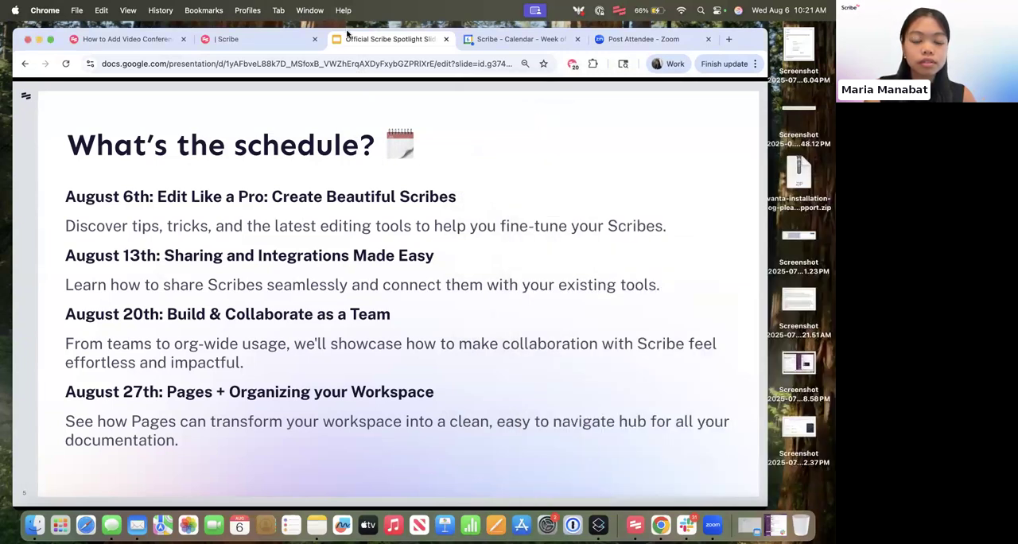
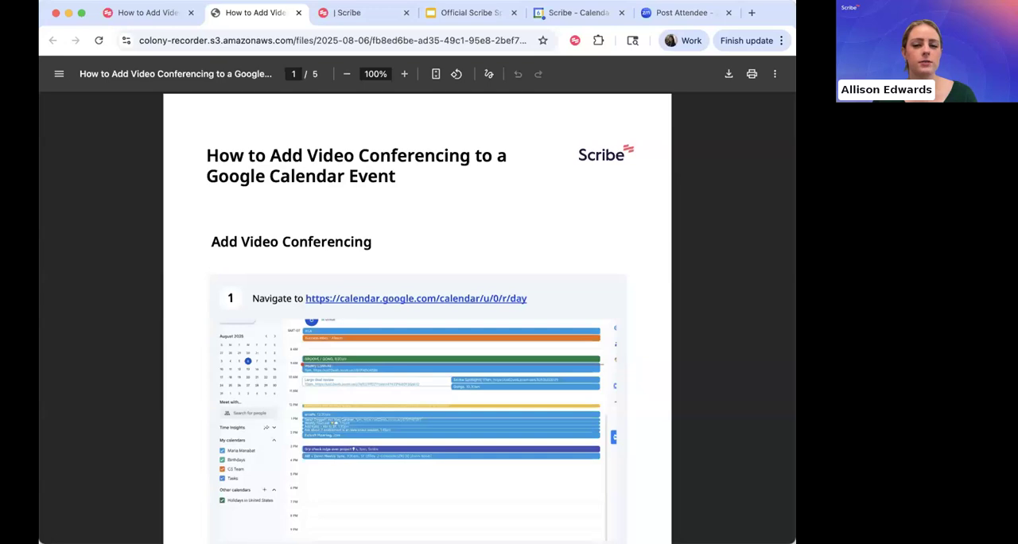
- Switch to the "How to Add Video Conferencing to a Google Calendar Event" guide in Scribe and look through its first steps
key(ctrl+shift+Tab)
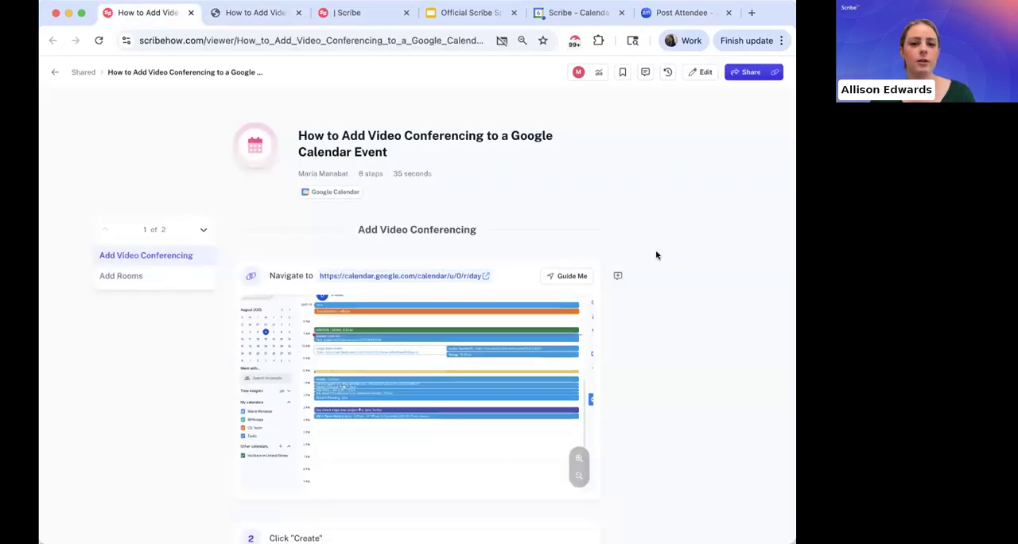
scroll(599, 324, down, 1)
scroll(599, 325, down, 2)
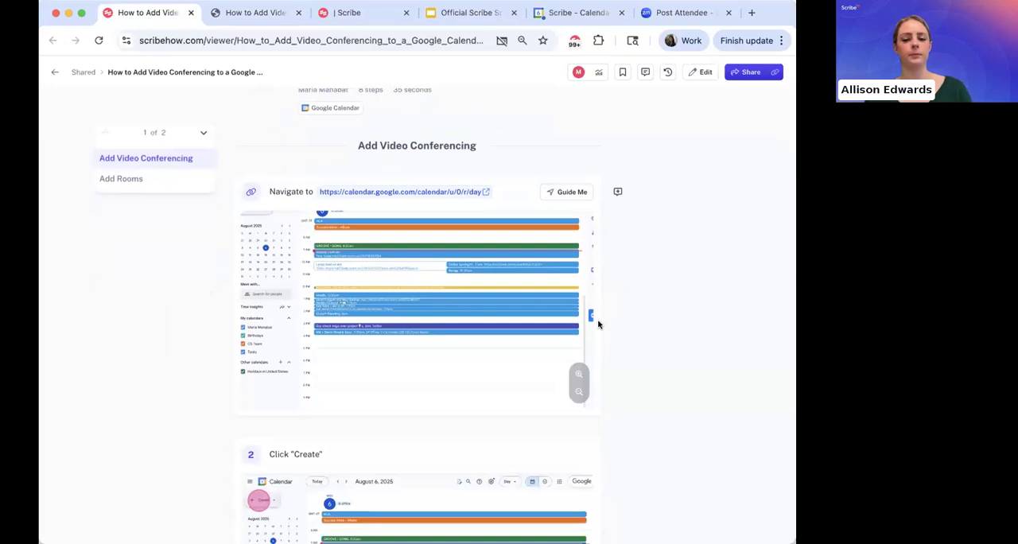
scroll(598, 323, down, 2)
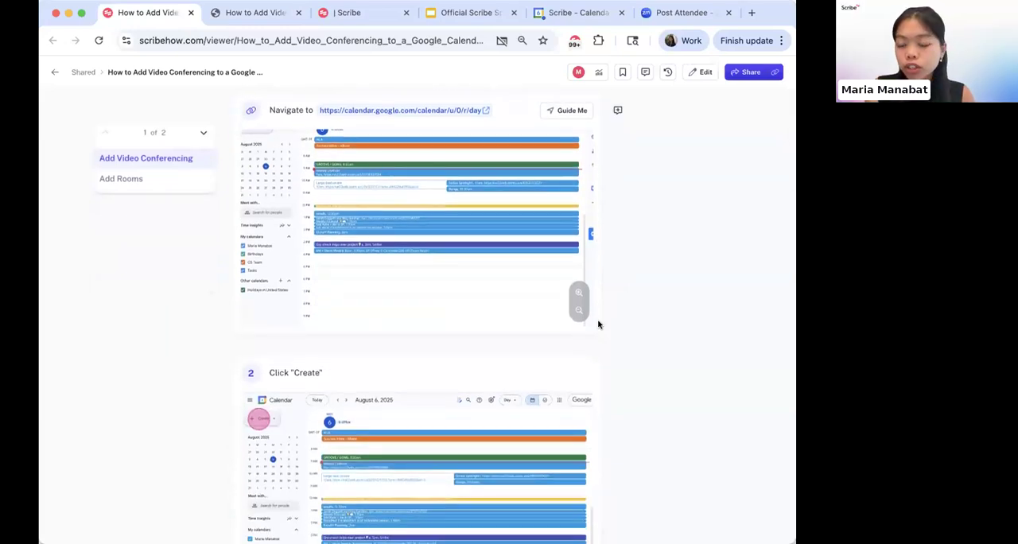
scroll(598, 323, down, 2)
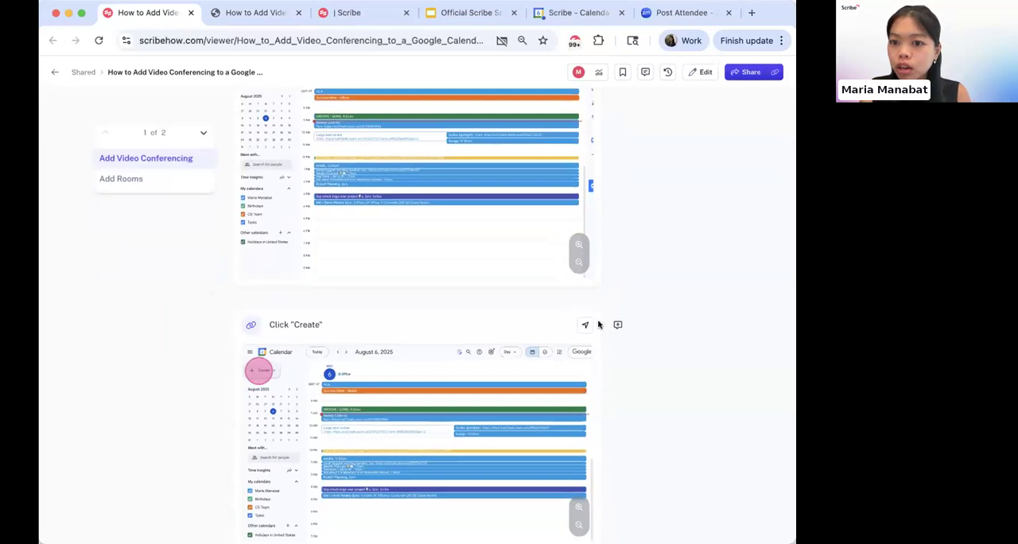
scroll(598, 324, down, 1)
scroll(597, 324, down, 3)
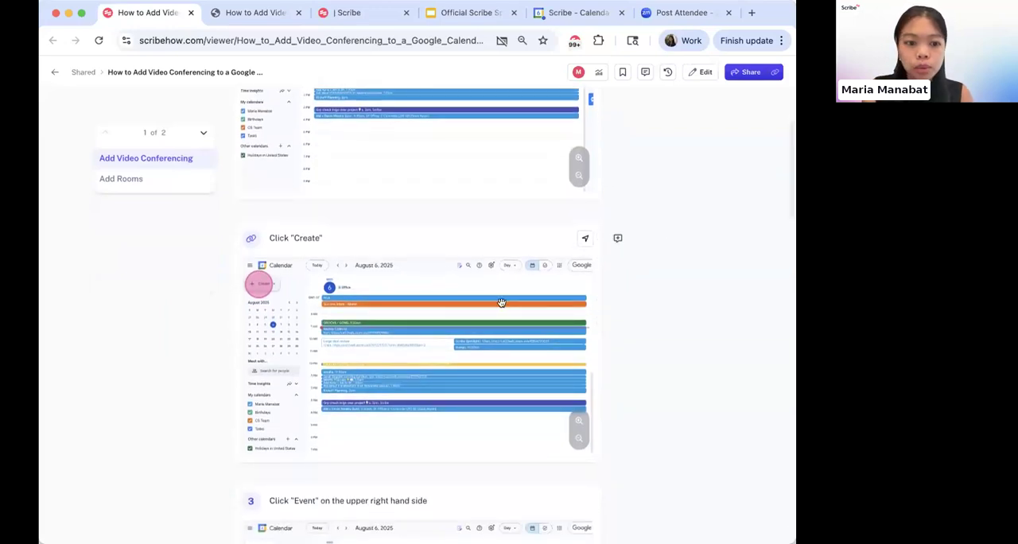
scroll(434, 279, up, 10)
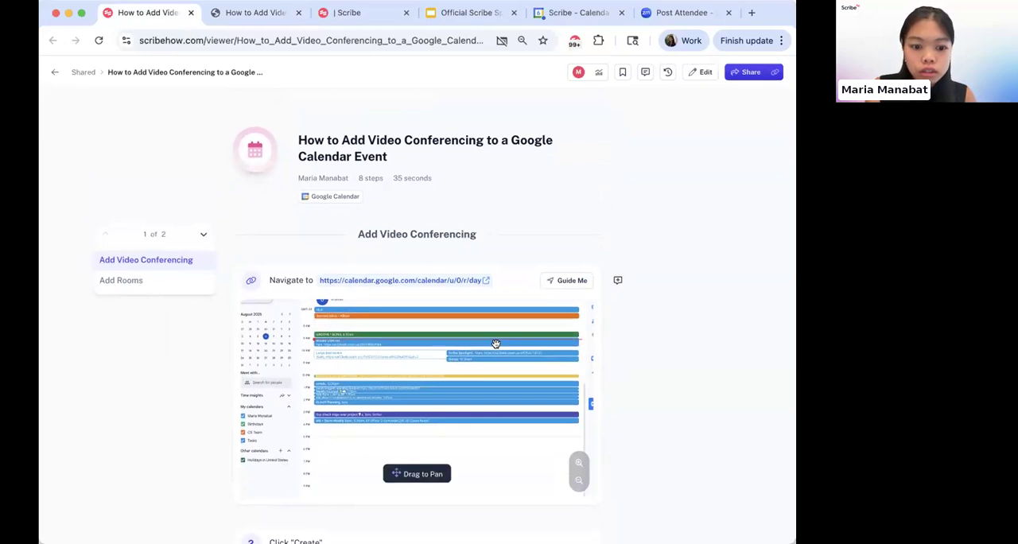
scroll(504, 344, down, 1)
scroll(506, 344, up, 1)
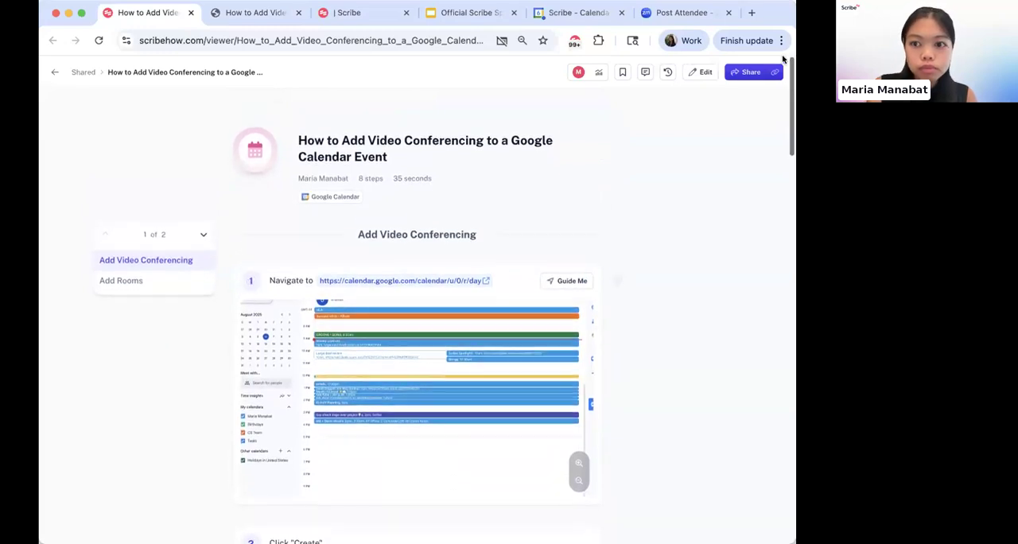
- Put the guide in edit mode and crop step 1's screenshot to the day schedule, cutting off the calendar's sidebars and header
click(703, 73)
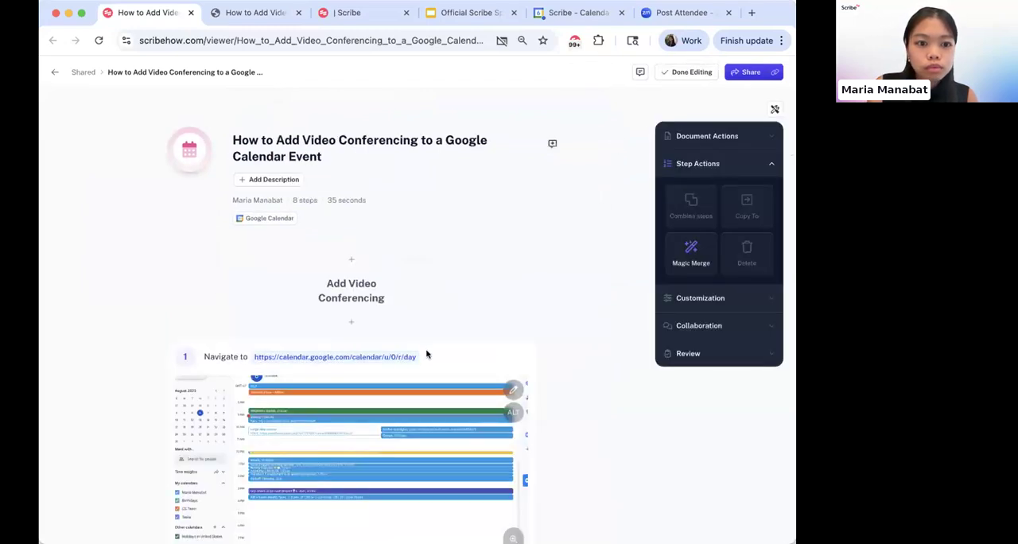
scroll(412, 295, down, 2)
scroll(413, 295, down, 1)
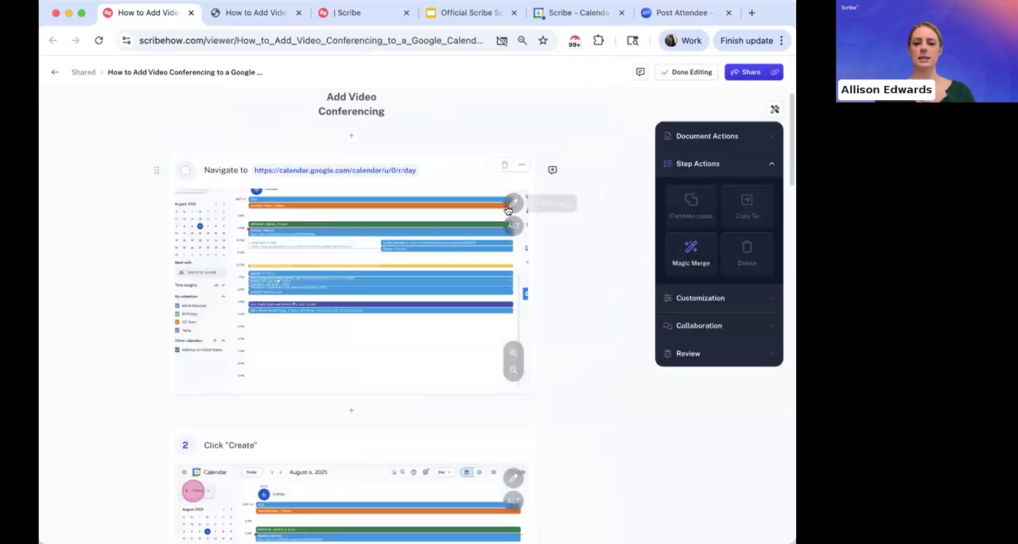
click(508, 208)
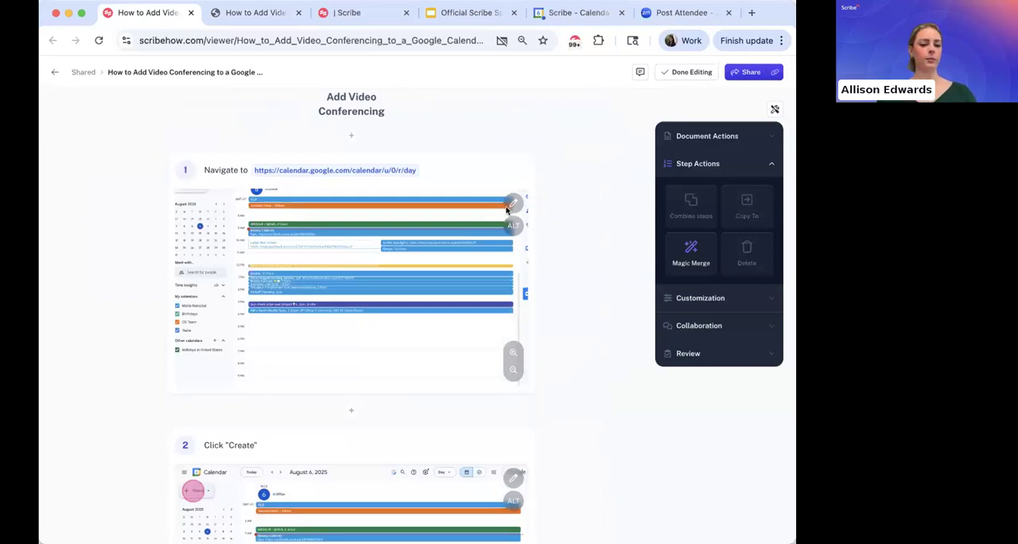
click(380, 521)
drag(160, 105, 275, 126)
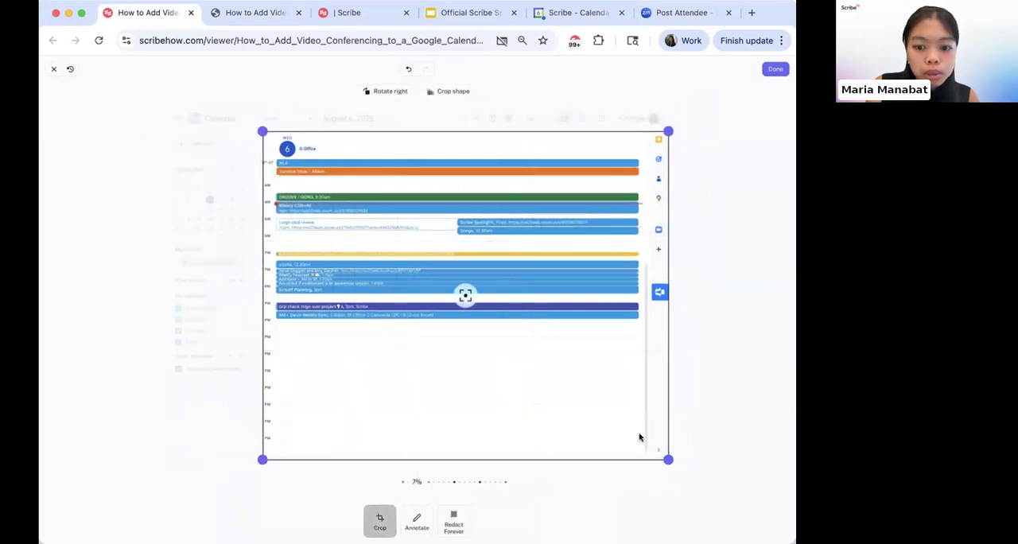
drag(621, 423, 606, 367)
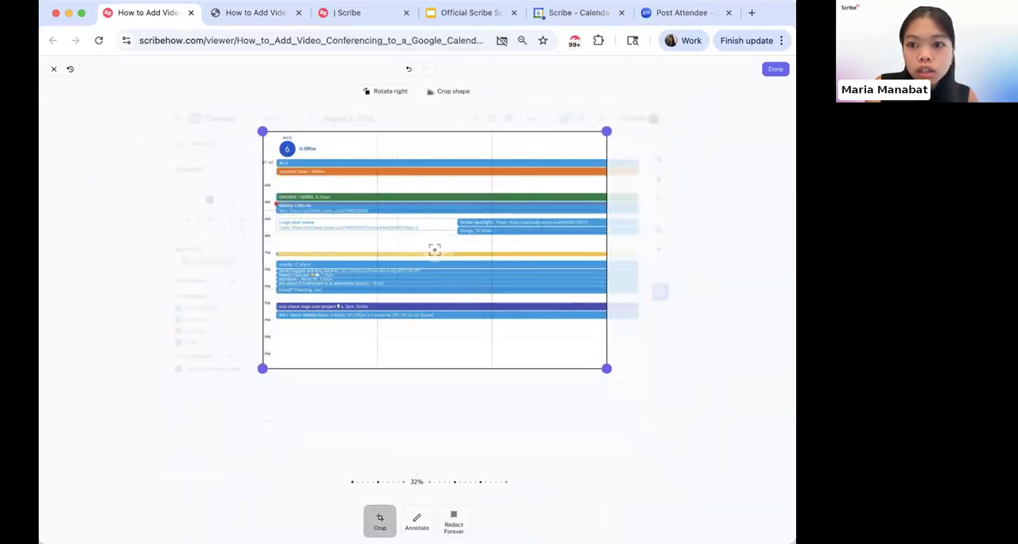
click(774, 69)
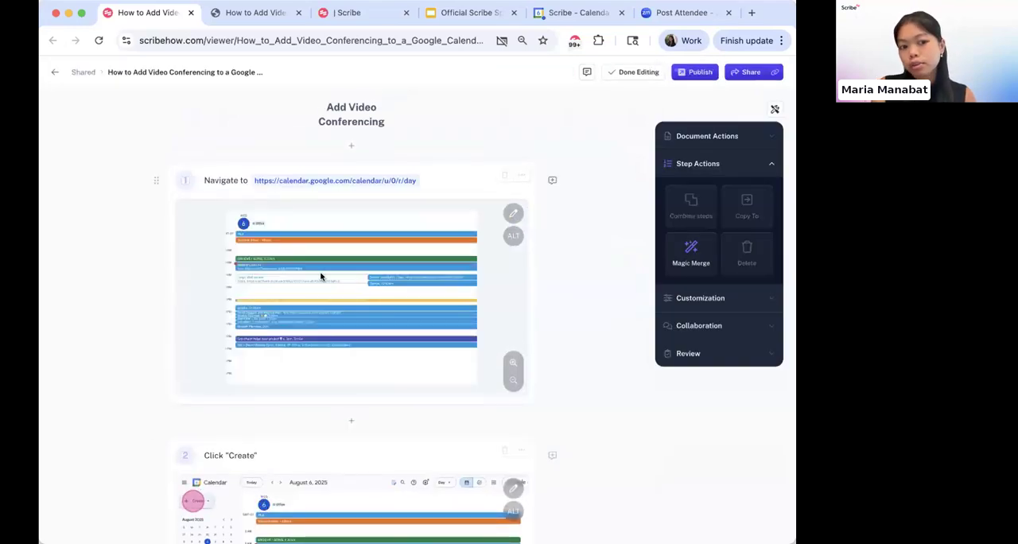
- Zoom in closely on step 1's cropped screenshot and pan it to show the date and the hour labels
click(509, 362)
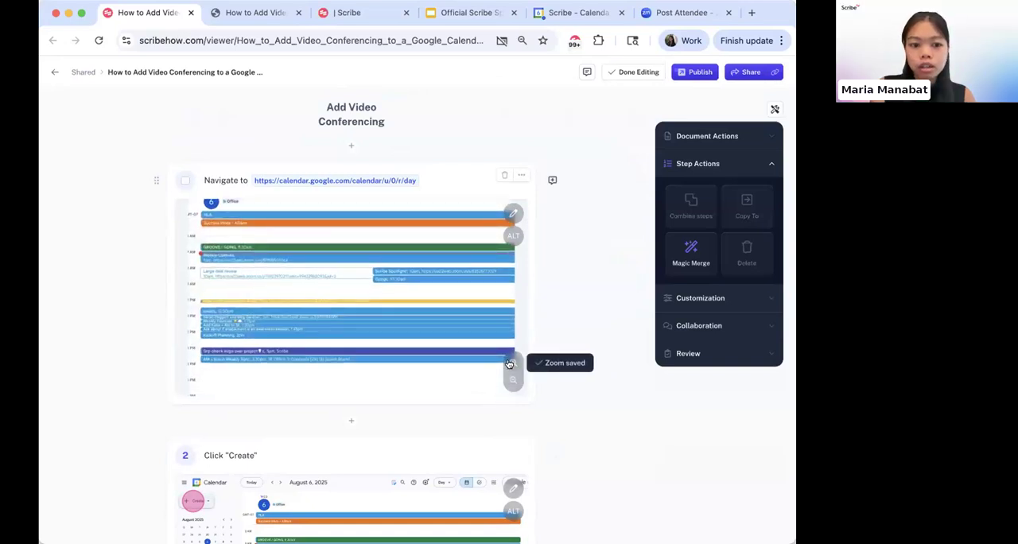
click(509, 363)
drag(362, 314, 368, 312)
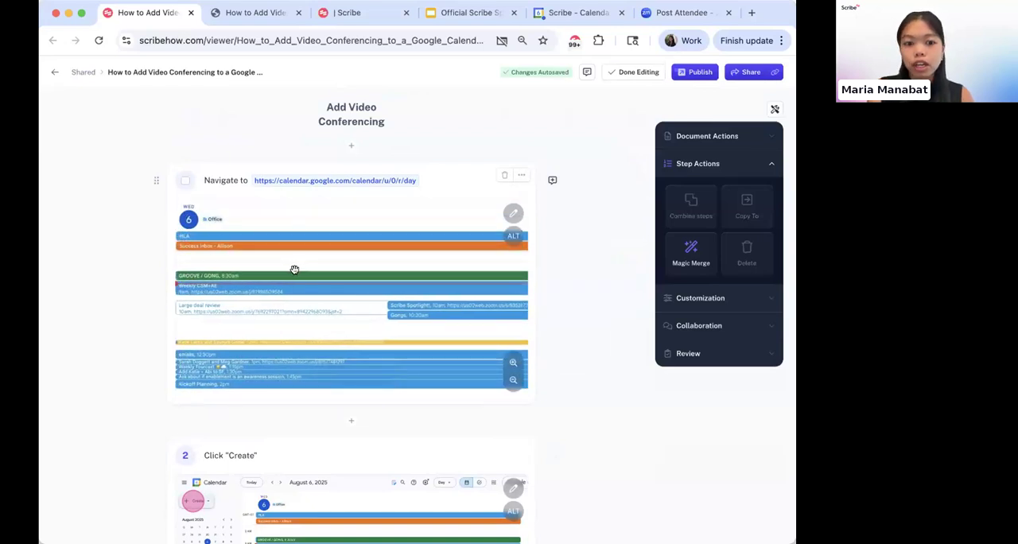
drag(300, 270, 313, 297)
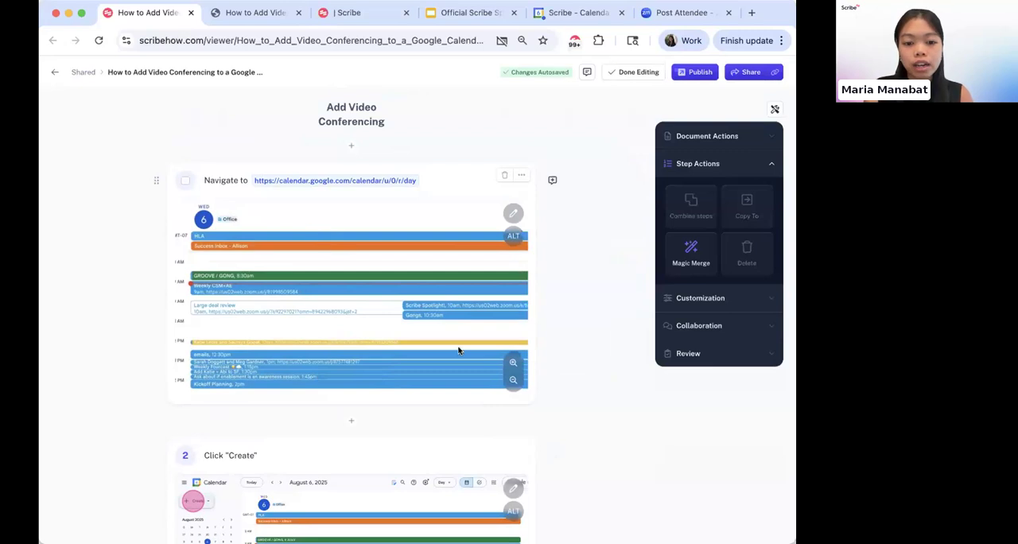
- Zoom step 1's screenshot back out, then enlarge it slightly less and pan it to frame the date and events
click(513, 374)
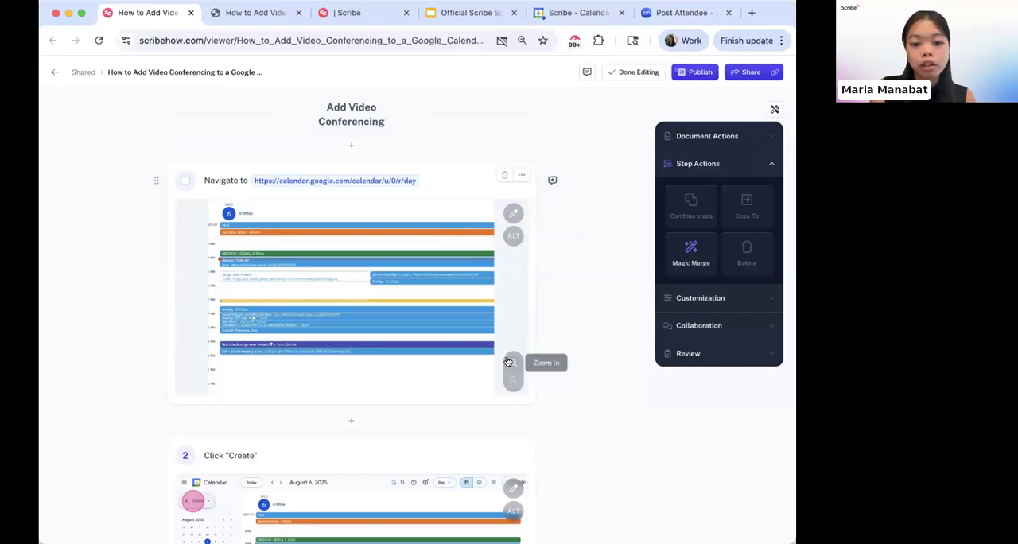
click(513, 363)
drag(376, 263, 380, 288)
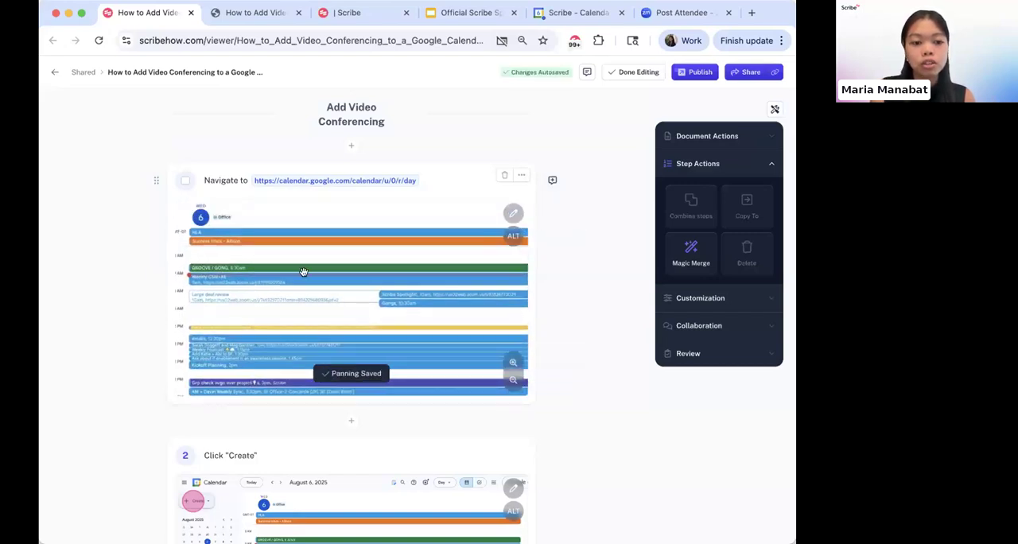